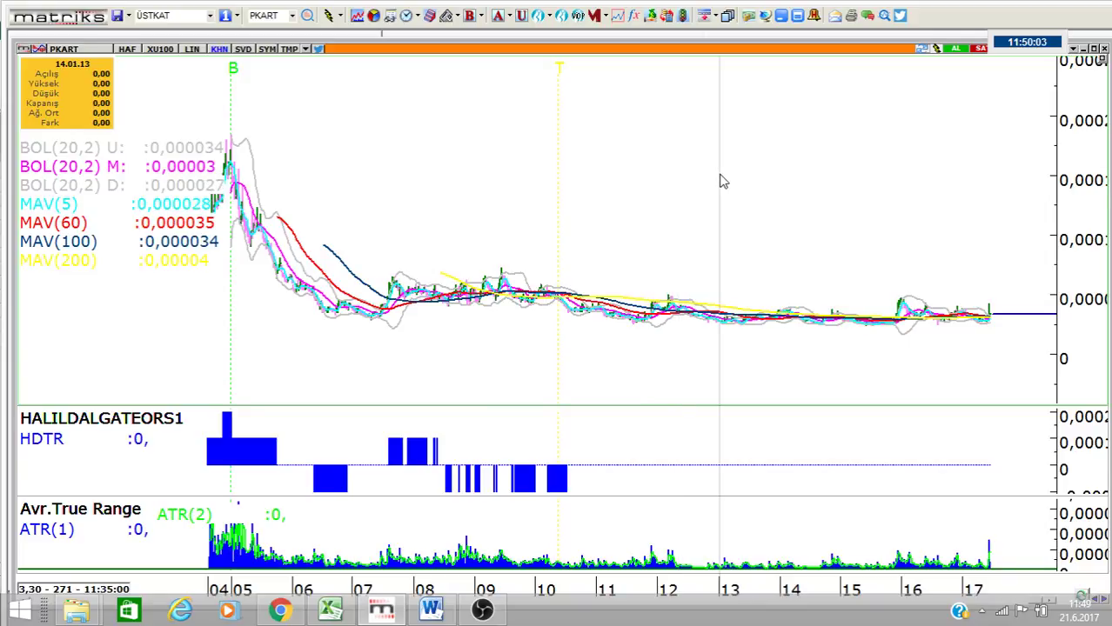
Display the PKART chart in TL and draw a horizontal line at about 3,38 along the earlier peaks
{"action": "left_click", "coordinate": [167, 49]}
{"action": "left_click", "coordinate": [189, 54]}
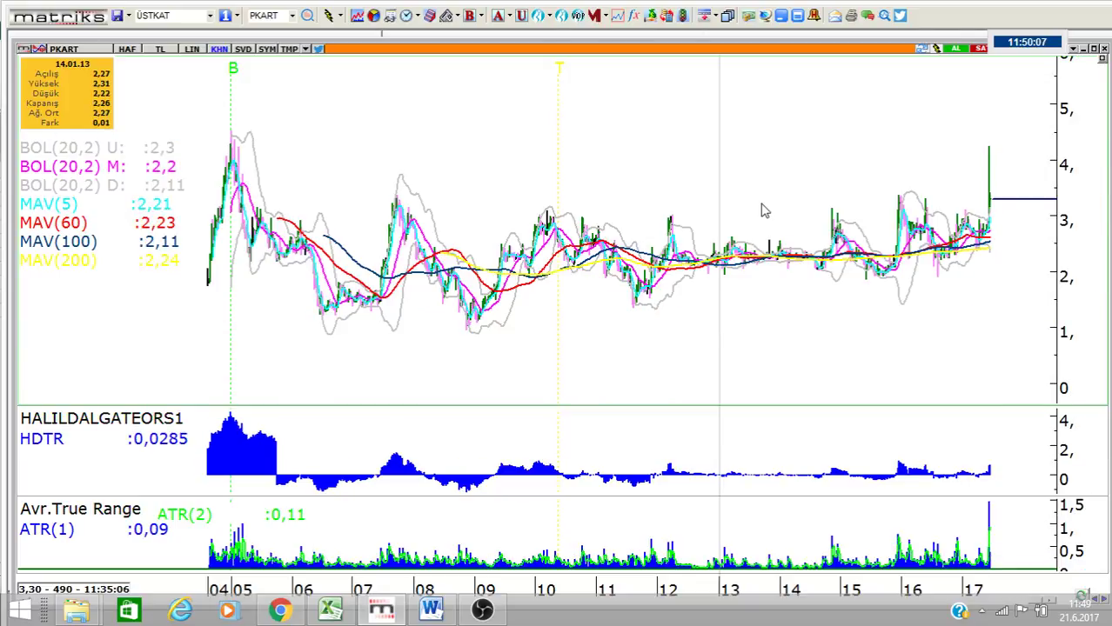
{"action": "left_click", "coordinate": [38, 50]}
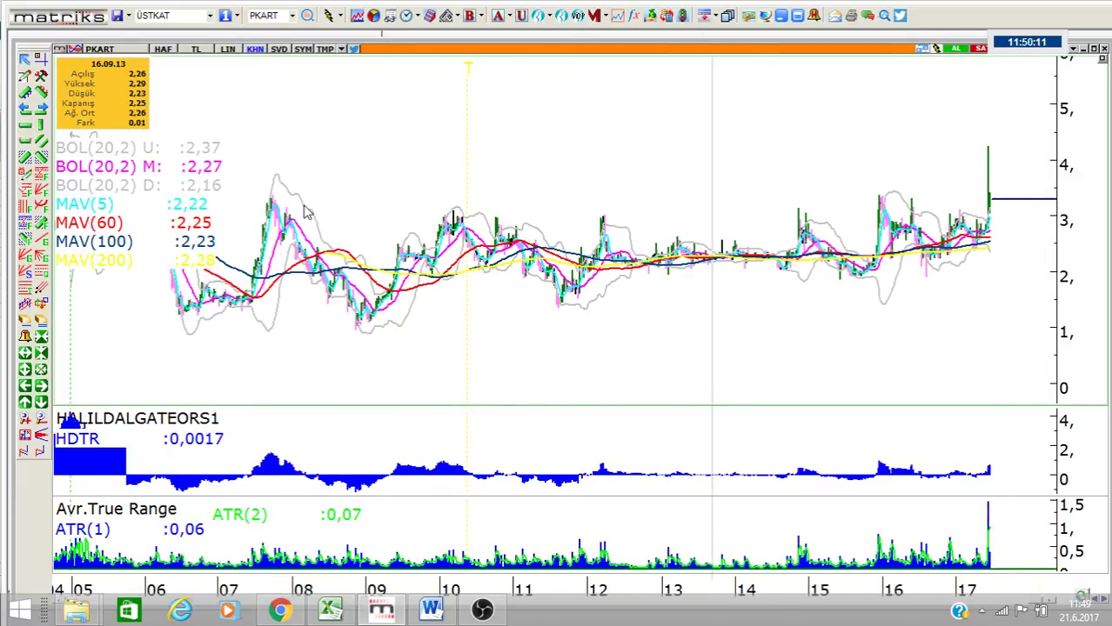
Change the PKART chart's period to daily (Günlük)
{"action": "left_click", "coordinate": [163, 50]}
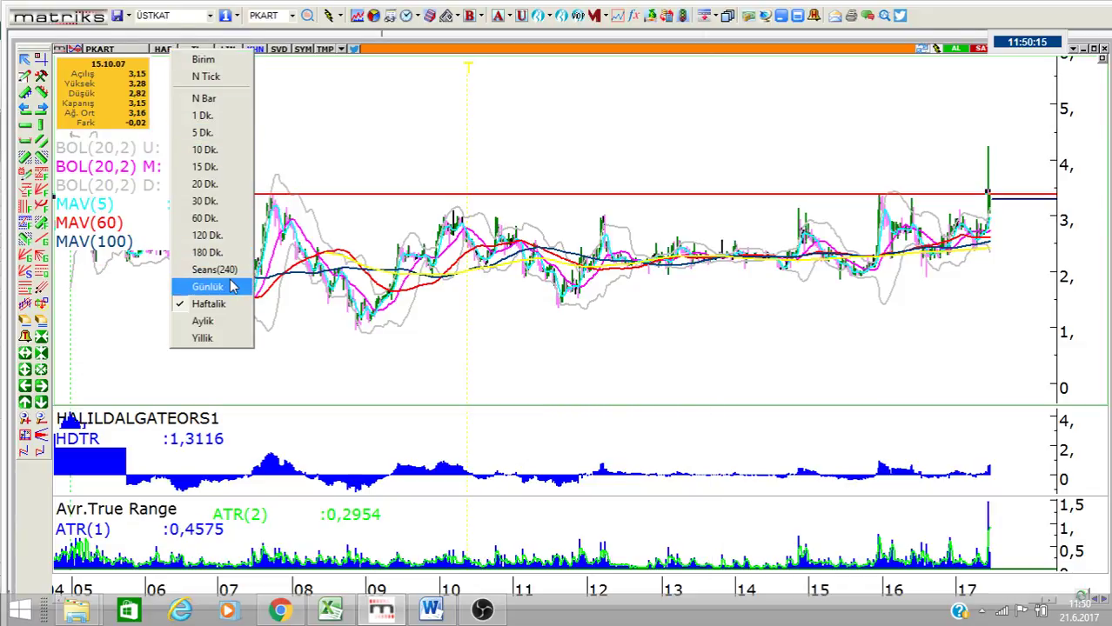
{"action": "left_click", "coordinate": [198, 284]}
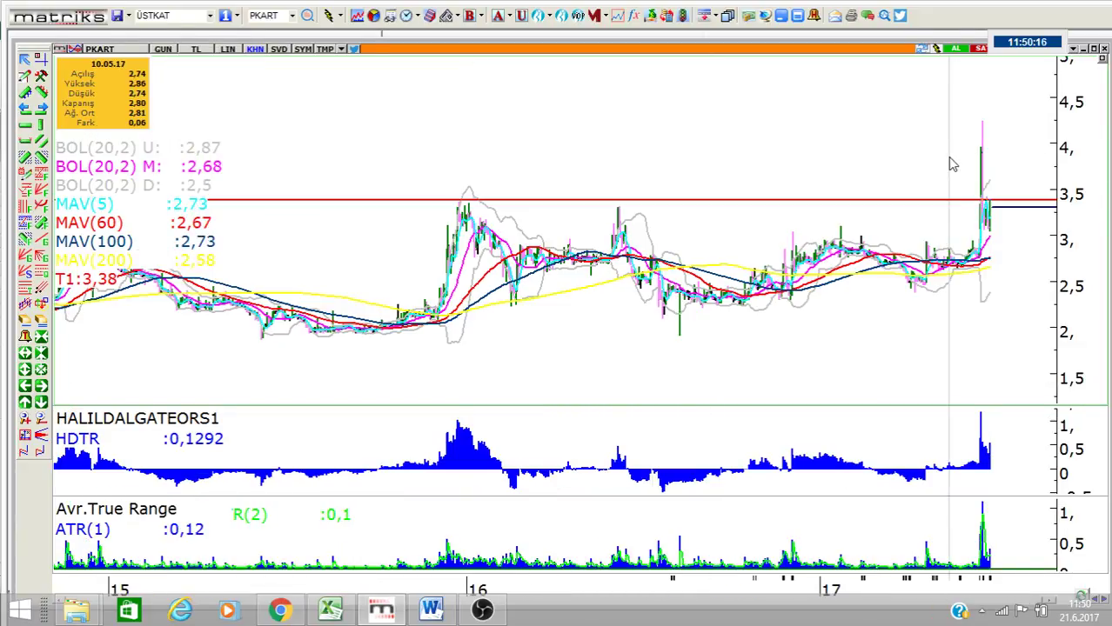
{"action": "scroll", "coordinate": [952, 164], "scroll_direction": "up", "scroll_amount": 8}
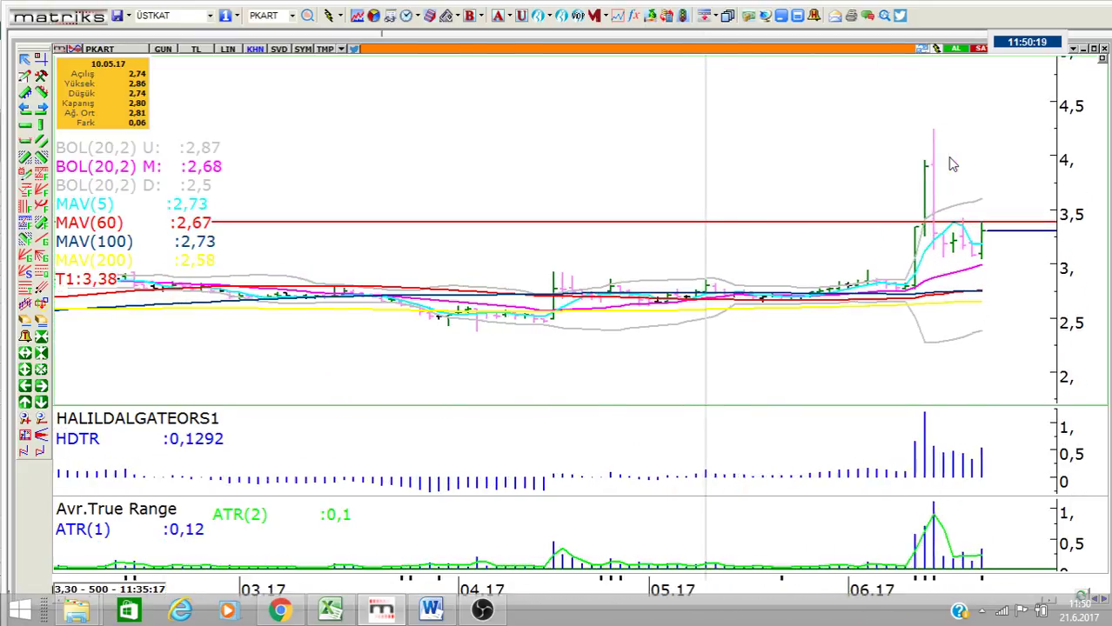
{"action": "scroll", "coordinate": [953, 164], "scroll_direction": "up", "scroll_amount": 3}
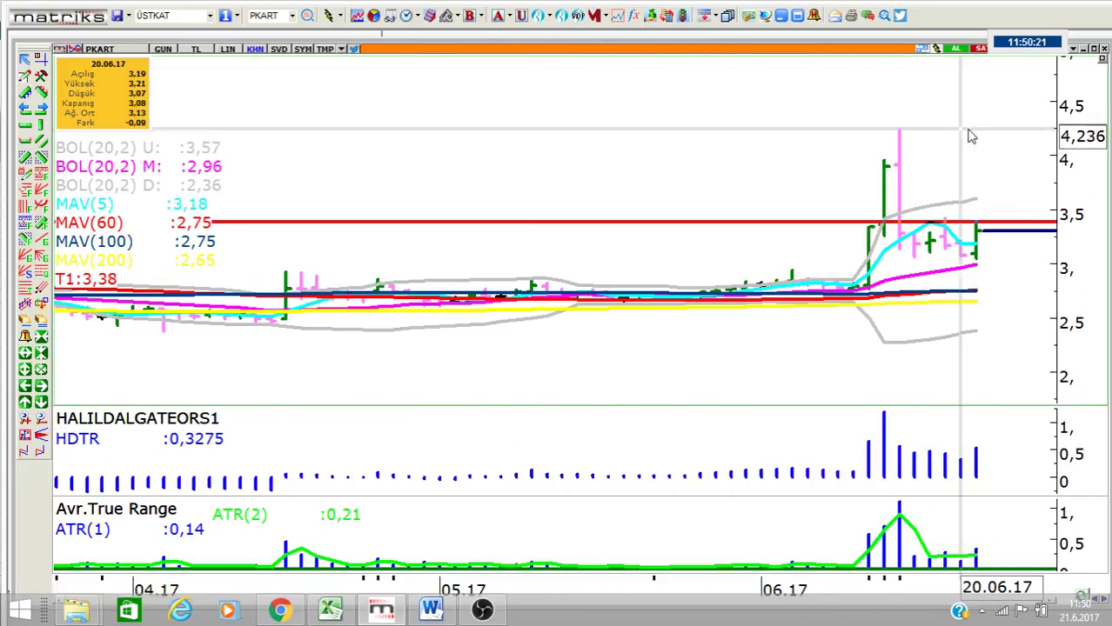
Switch to the Excel table and set the daily (GUNLÜK) base value in C45 to 308
{"action": "left_click", "coordinate": [339, 612]}
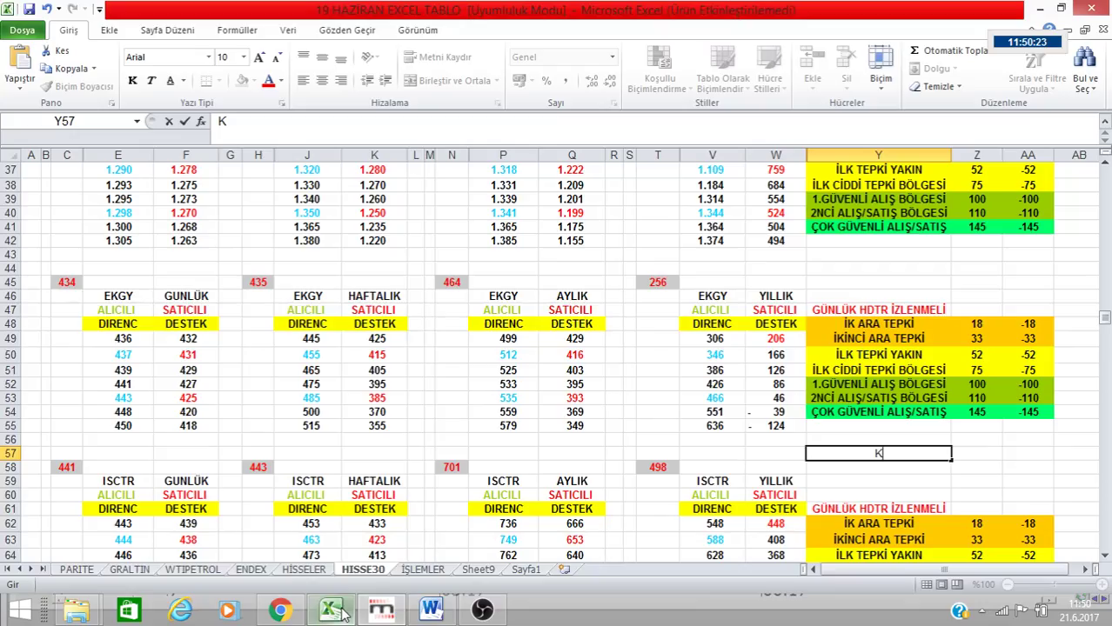
{"action": "left_click", "coordinate": [68, 283]}
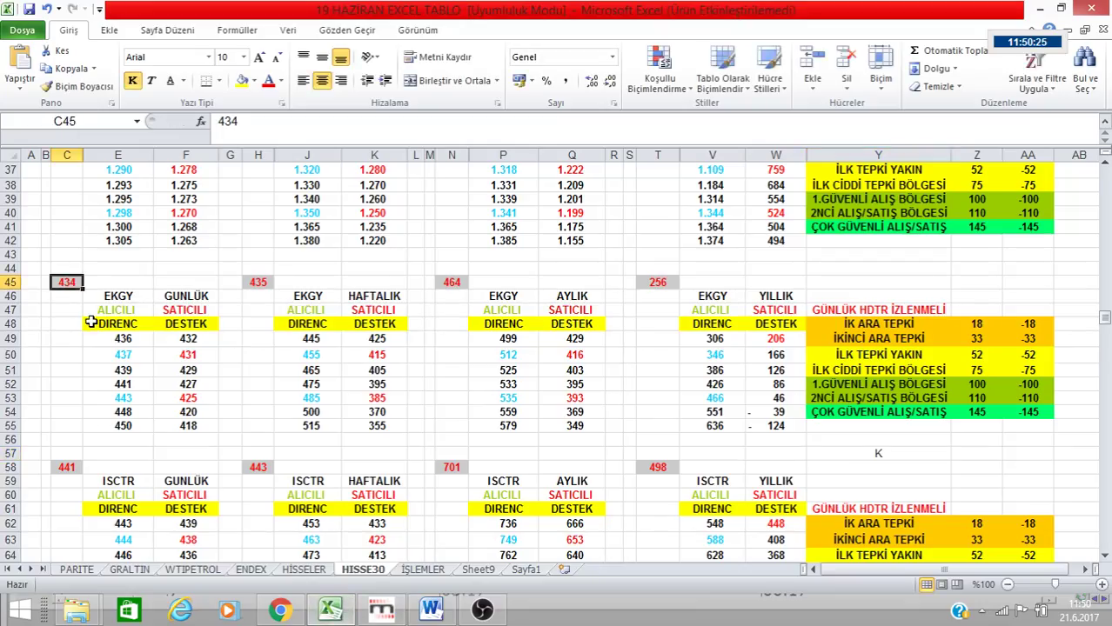
{"action": "type", "text": "308"}
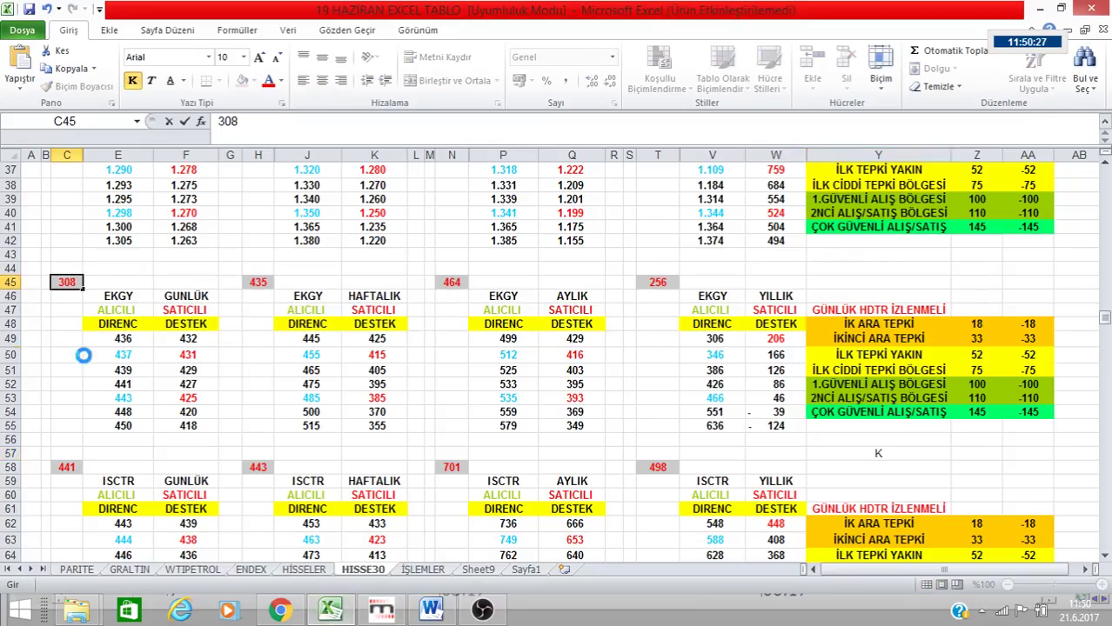
{"action": "left_click", "coordinate": [87, 354]}
Consult the Matriks chart, and in Excel set the weekly (HAFTALIK) base value in H45 to 321
{"action": "left_click", "coordinate": [252, 283]}
{"action": "left_click", "coordinate": [377, 608]}
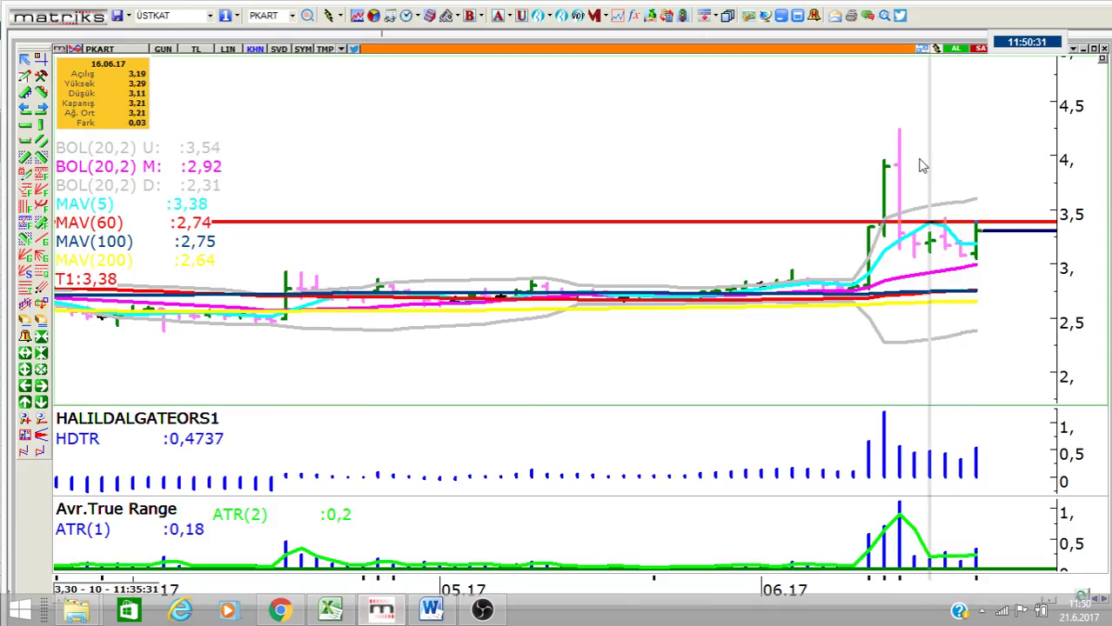
{"action": "left_click", "coordinate": [331, 600]}
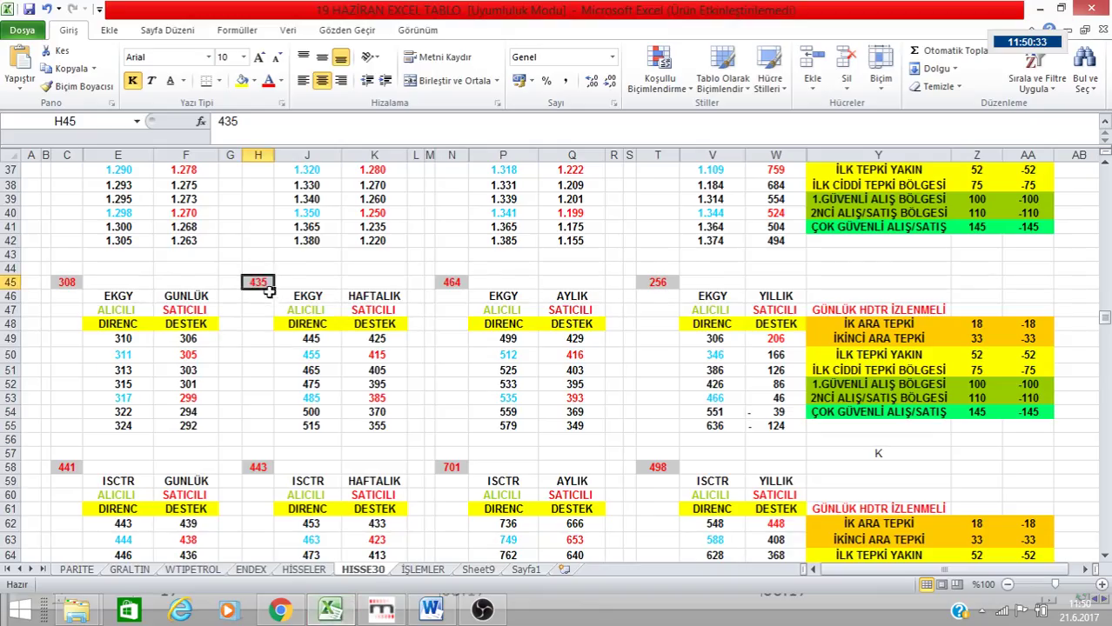
{"action": "type", "text": "321"}
{"action": "left_click", "coordinate": [265, 342]}
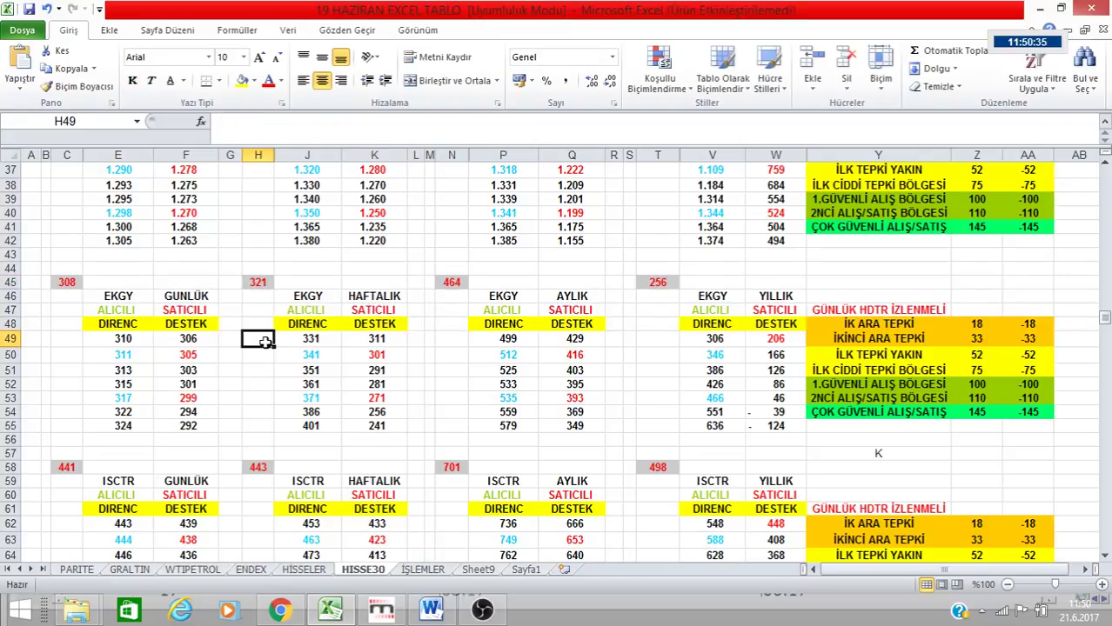
Check the daily bar of 31.05.17 in Matriks and set Excel's monthly (AYLIK) base value in N45 to 280
{"action": "left_click", "coordinate": [451, 281]}
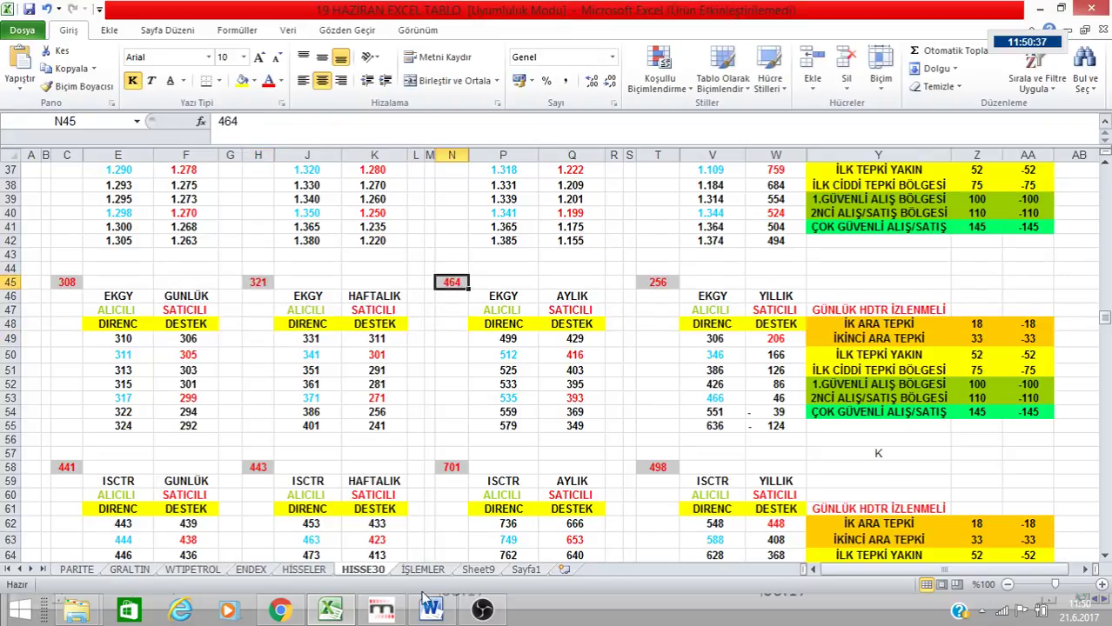
{"action": "left_click", "coordinate": [365, 613]}
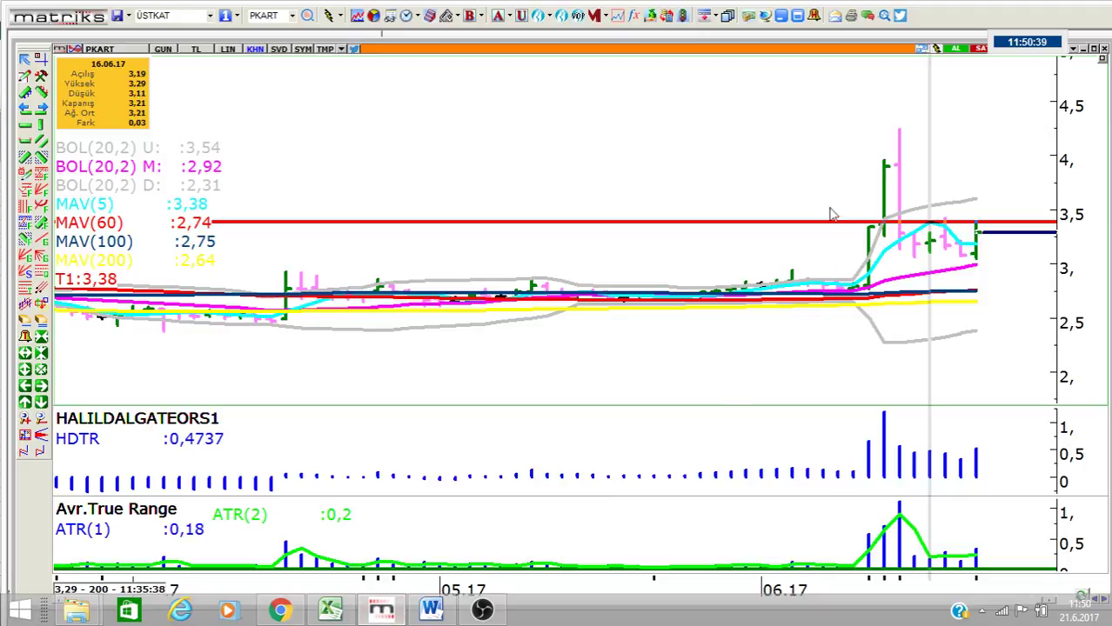
{"action": "left_click", "coordinate": [745, 150]}
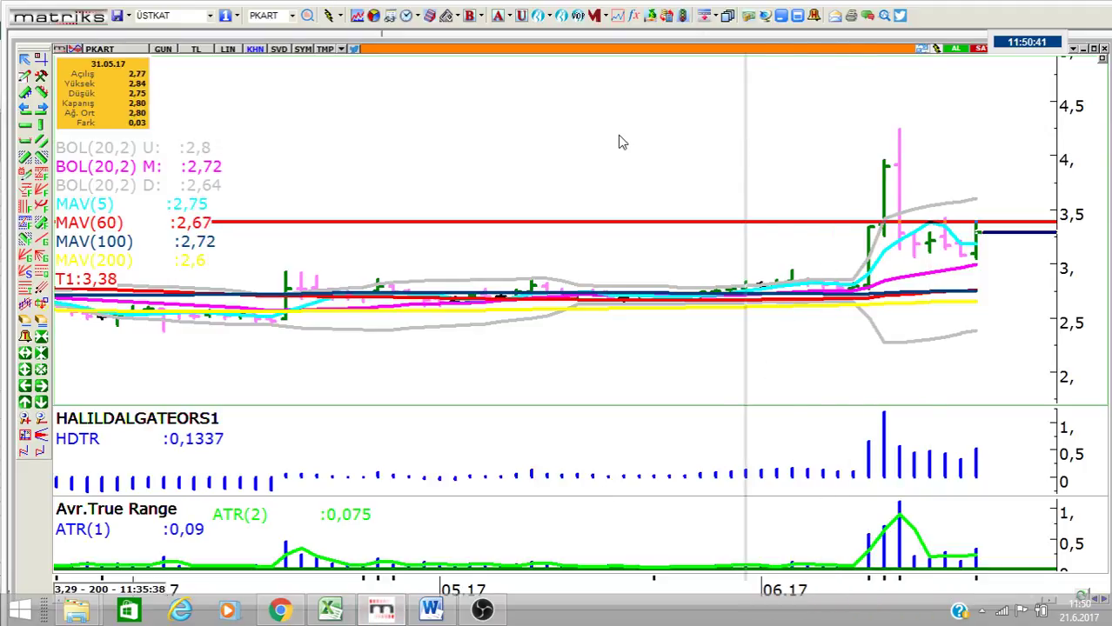
{"action": "key", "text": "alt+Tab"}
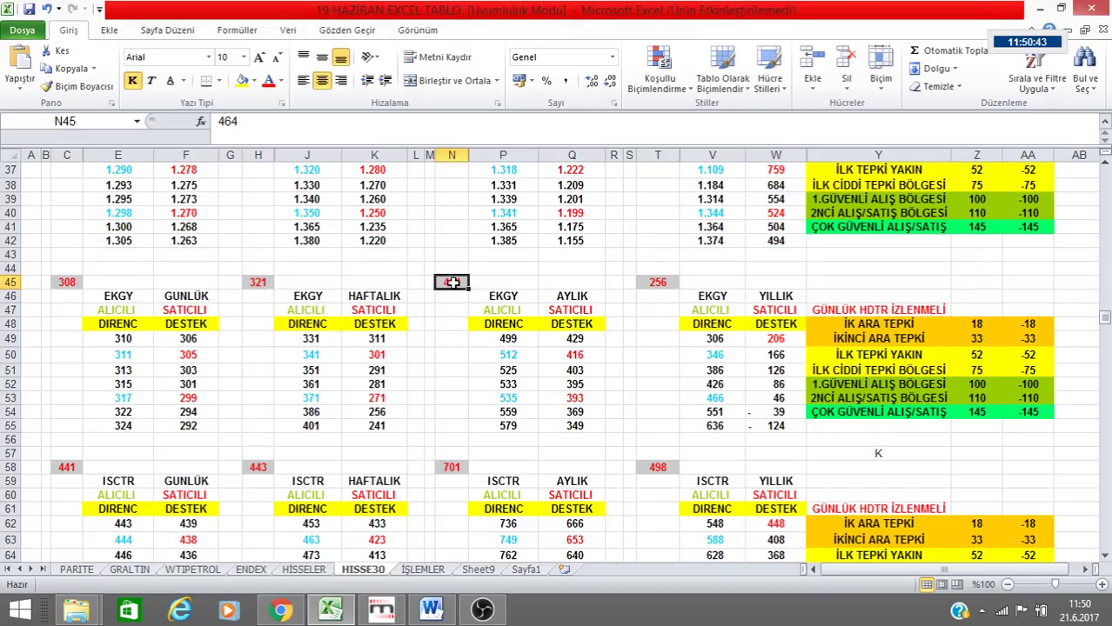
{"action": "type", "text": "280"}
{"action": "key", "text": "Return"}
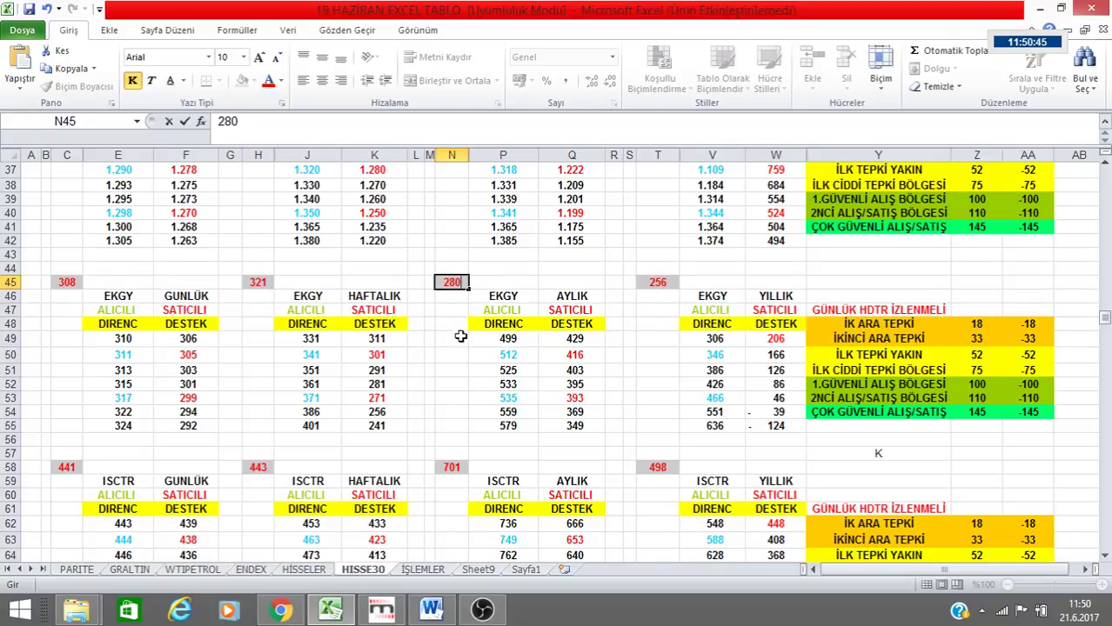
{"action": "left_click", "coordinate": [451, 355]}
Check the daily bar of 30.12.16 in Matriks and set Excel's yearly (YILLIK) base value in T45 to 275
{"action": "left_click", "coordinate": [654, 284]}
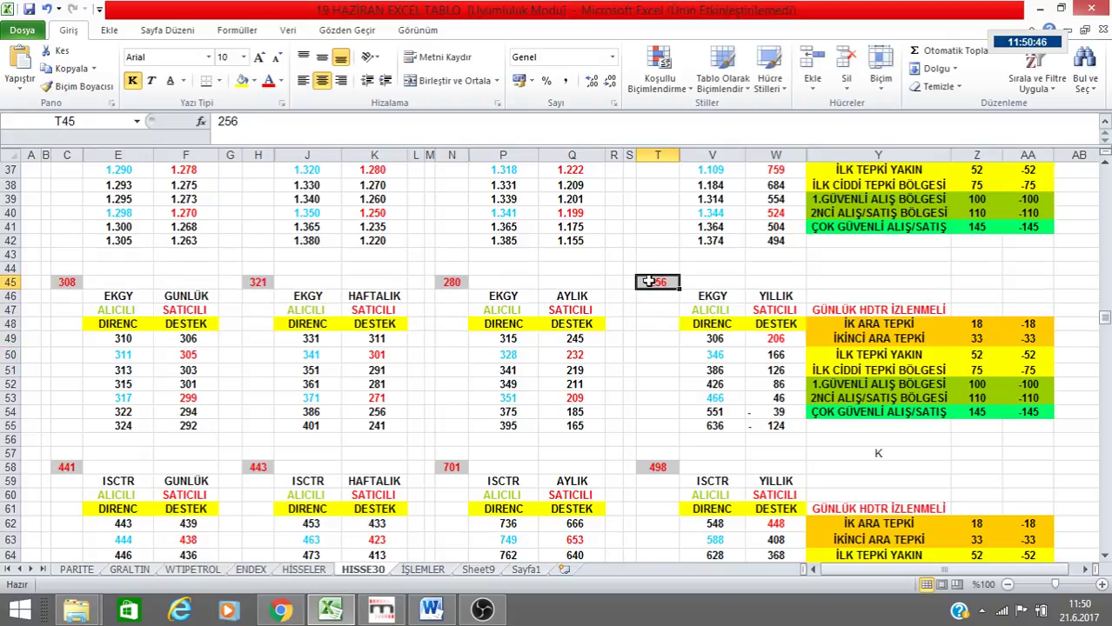
{"action": "left_click", "coordinate": [381, 609]}
{"action": "scroll", "coordinate": [736, 203], "scroll_direction": "down", "scroll_amount": 4}
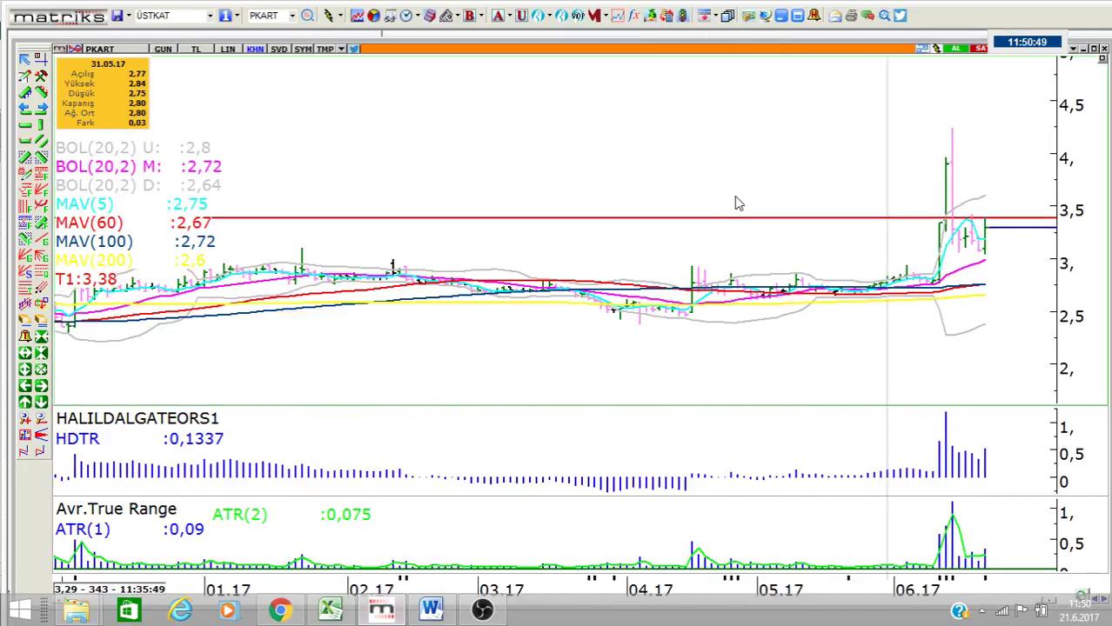
{"action": "left_click_drag", "start_coordinate": [307, 162], "coordinate": [338, 169]}
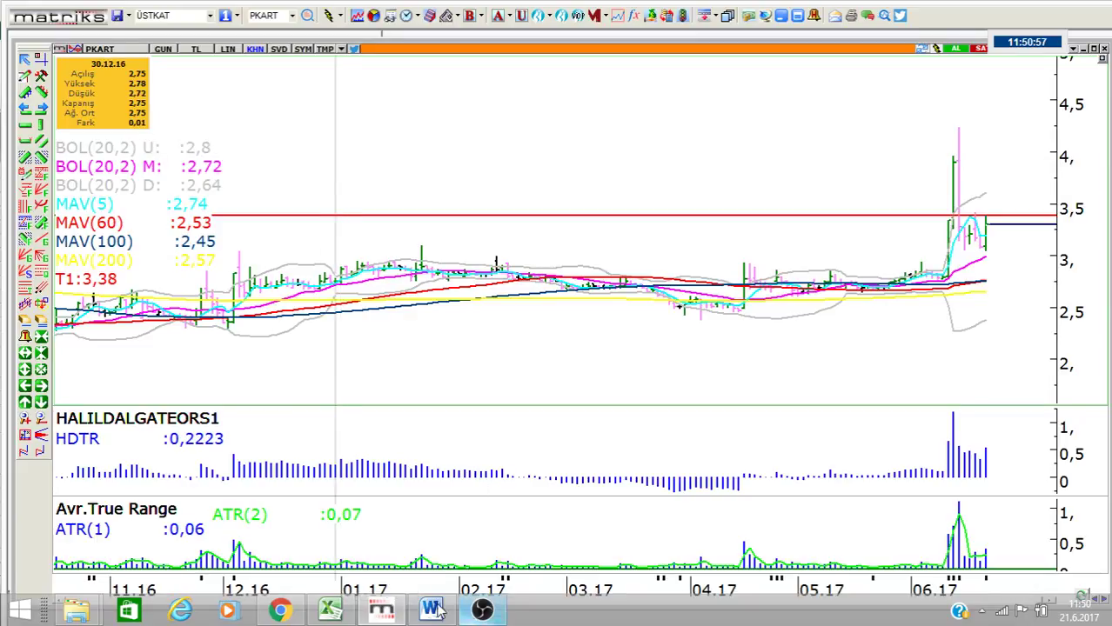
{"action": "left_click", "coordinate": [329, 611]}
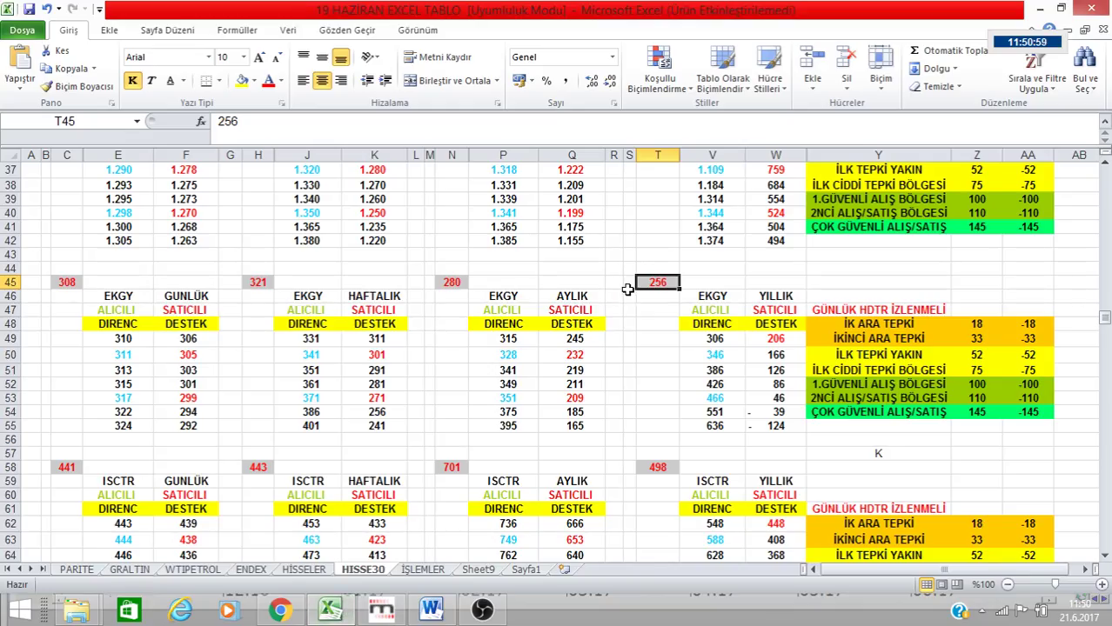
{"action": "type", "text": "275"}
{"action": "left_click", "coordinate": [660, 340]}
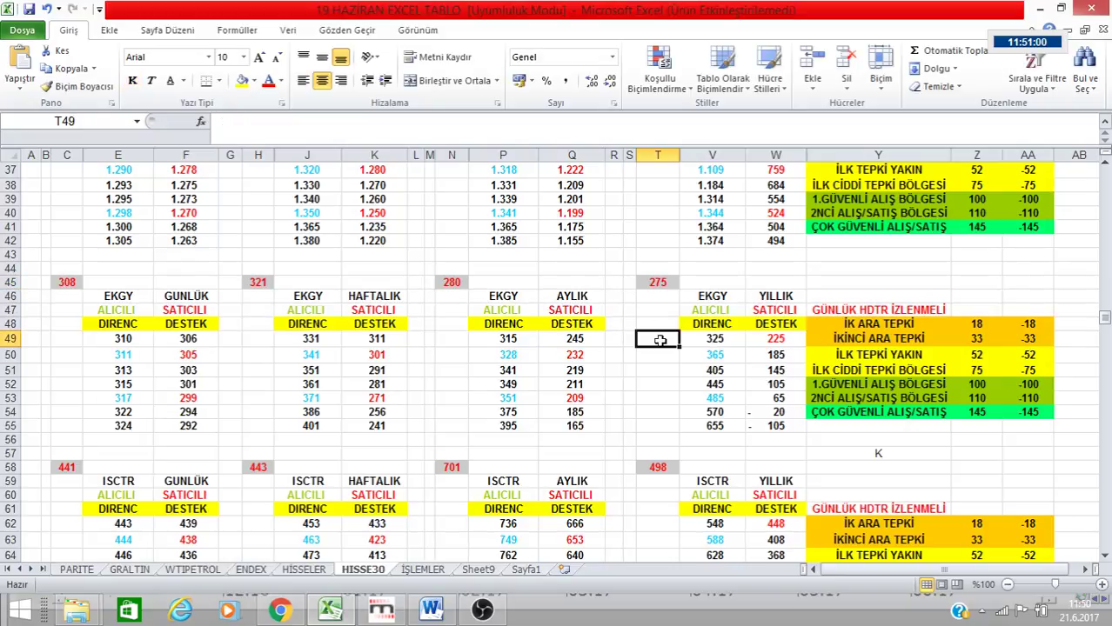
Switch to Matriks and examine the latest June 2017 daily bars of PKART up close
{"action": "scroll", "coordinate": [659, 340], "scroll_direction": "down", "scroll_amount": 1}
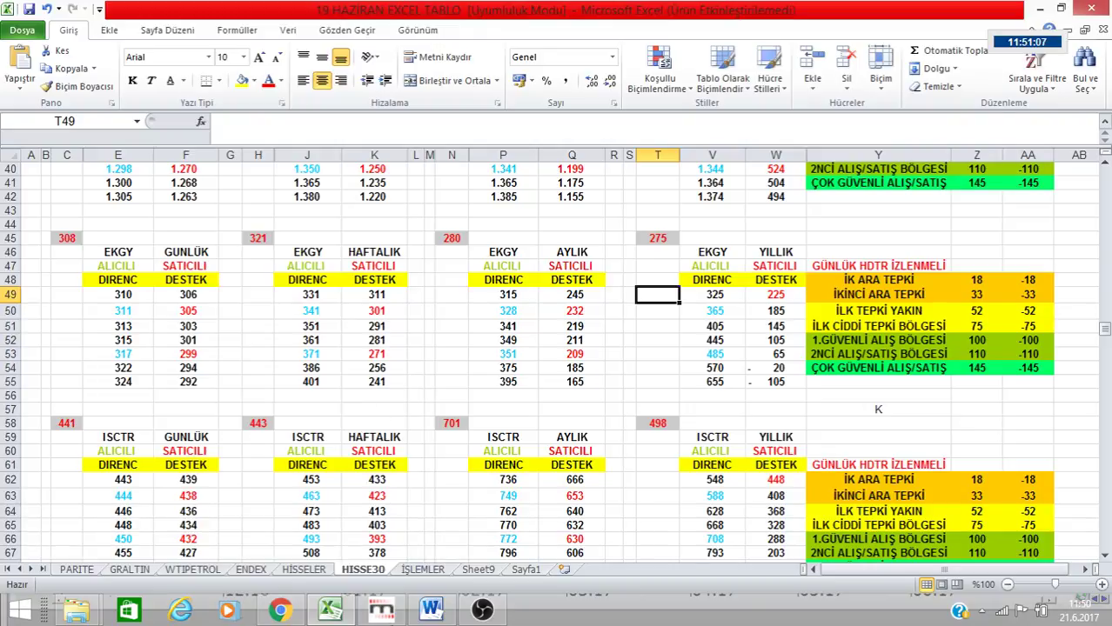
{"action": "left_click", "coordinate": [380, 610]}
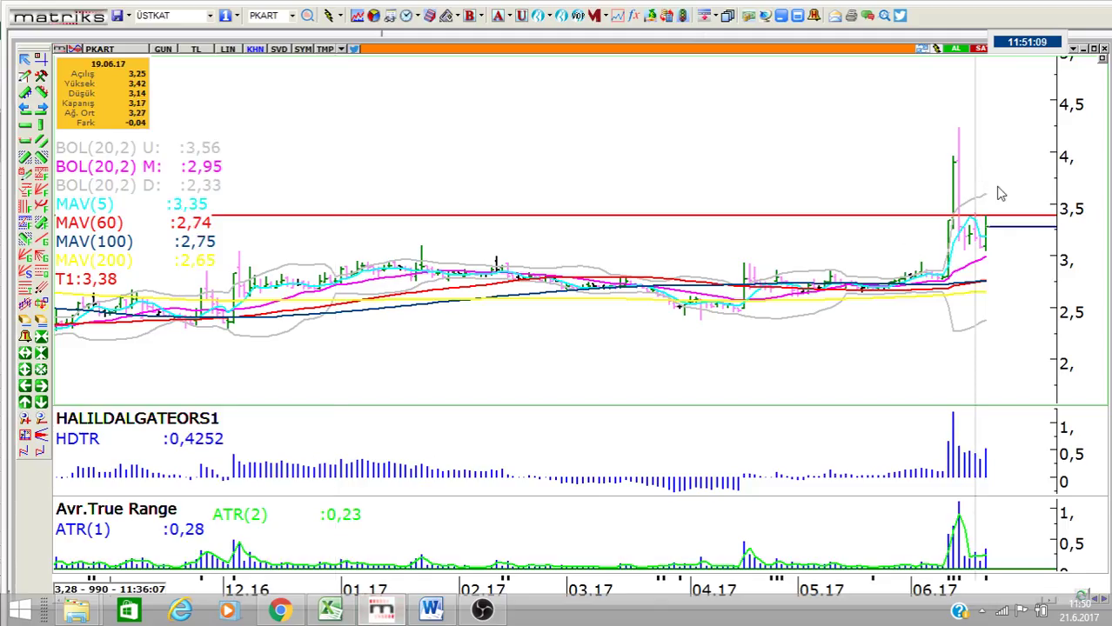
{"action": "scroll", "coordinate": [981, 167], "scroll_direction": "up", "scroll_amount": 2}
{"action": "scroll", "coordinate": [981, 167], "scroll_direction": "up", "scroll_amount": 4}
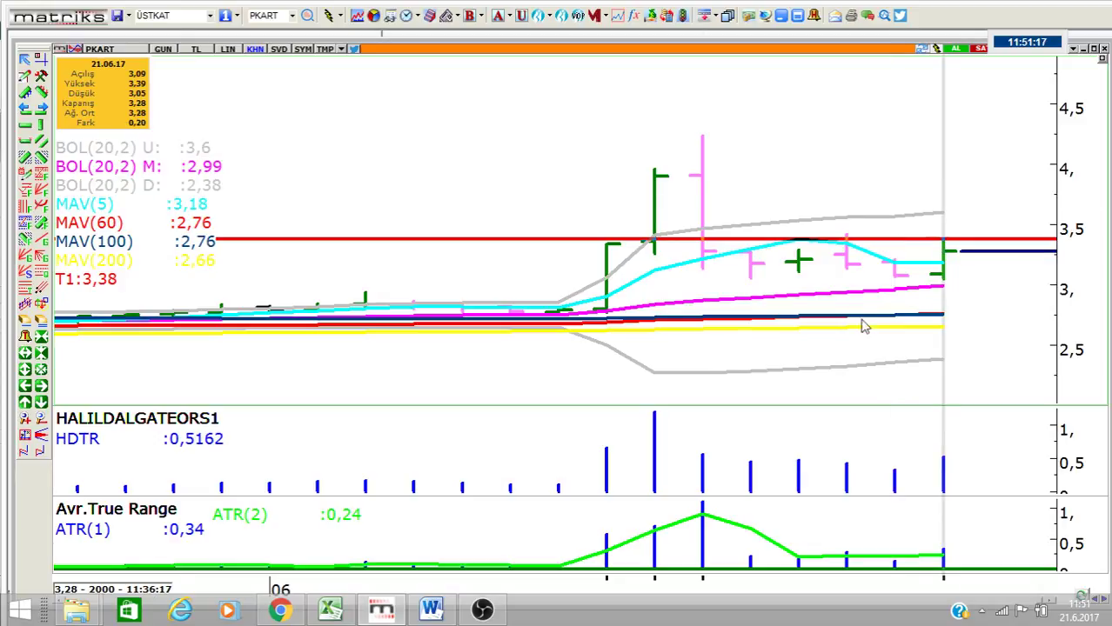
Return to Excel and examine the daily support and resistance levels in E49:F53 against the base value in C45
{"action": "left_click", "coordinate": [330, 609]}
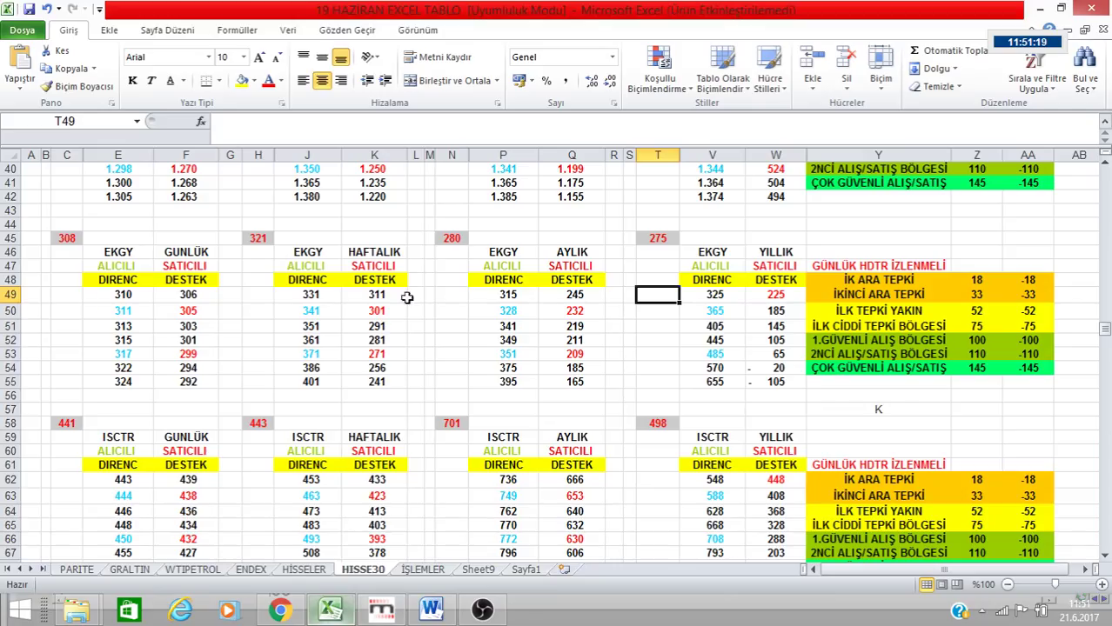
{"action": "left_click", "coordinate": [191, 310]}
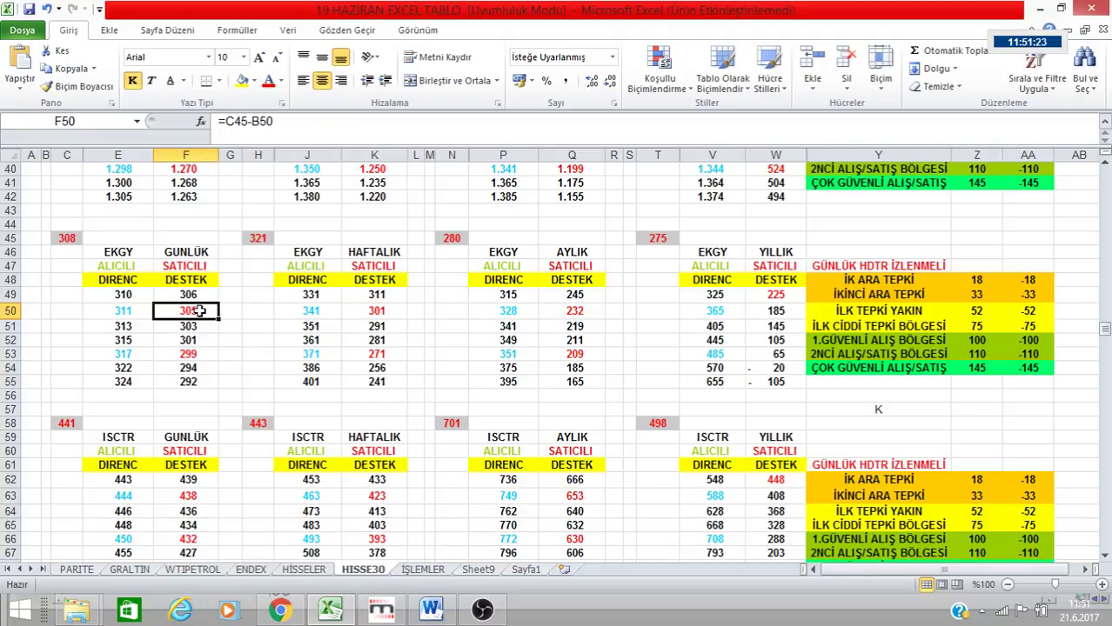
{"action": "left_click", "coordinate": [208, 355]}
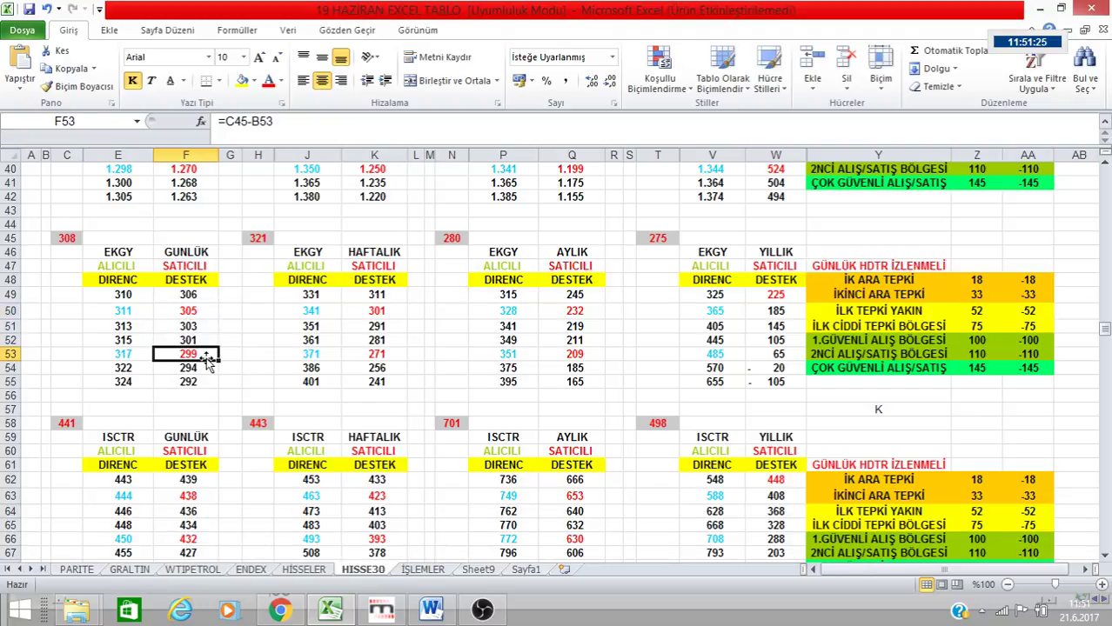
{"action": "left_click", "coordinate": [200, 310]}
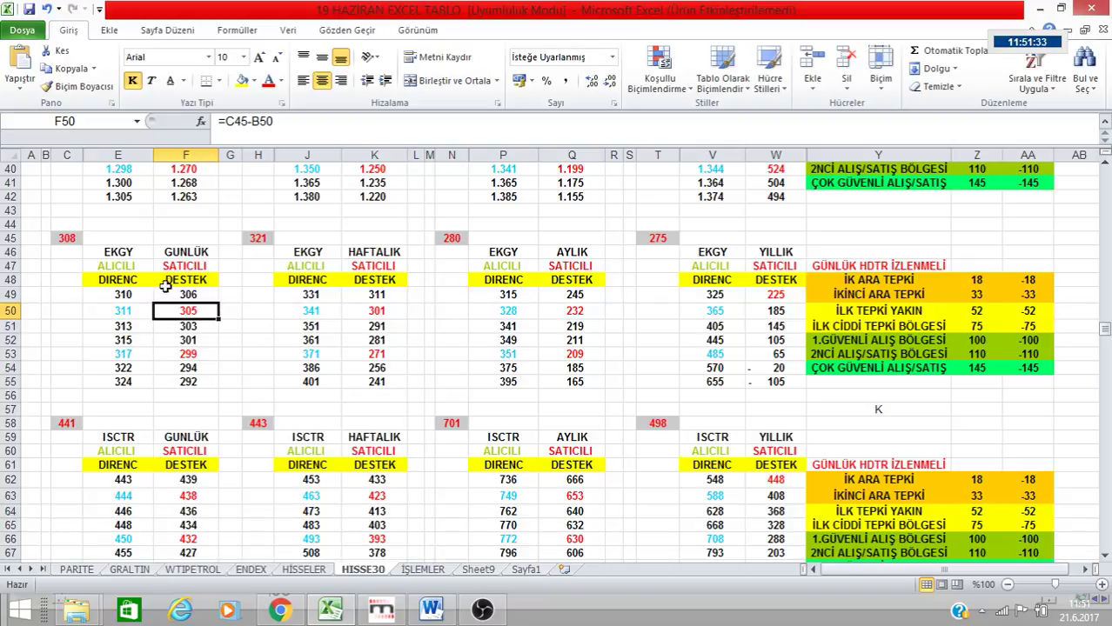
{"action": "left_click", "coordinate": [69, 238]}
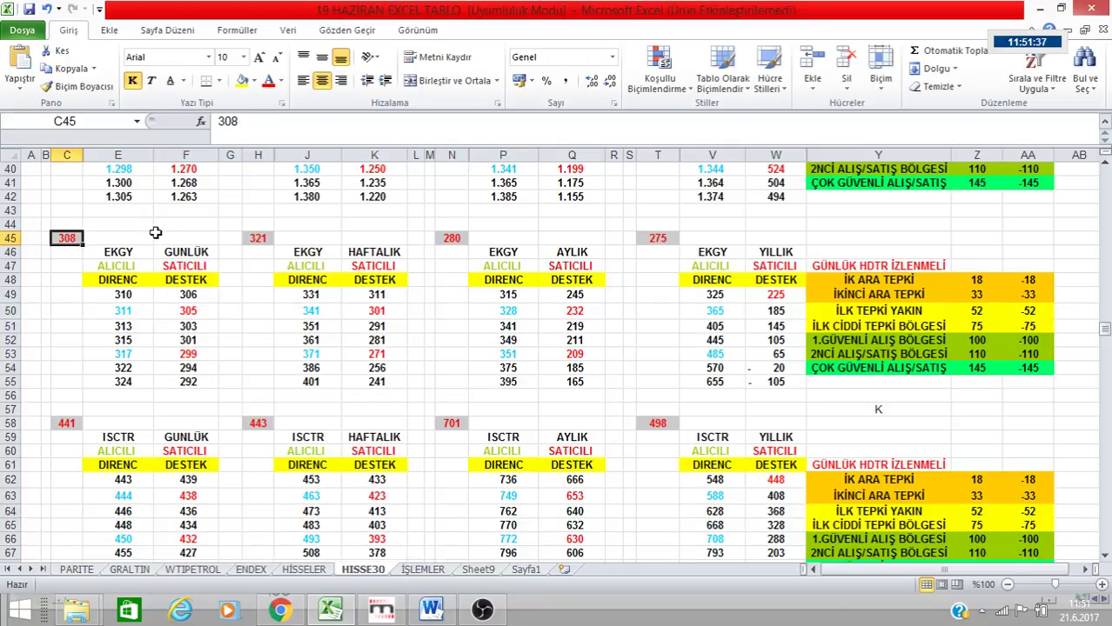
{"action": "left_click", "coordinate": [128, 311]}
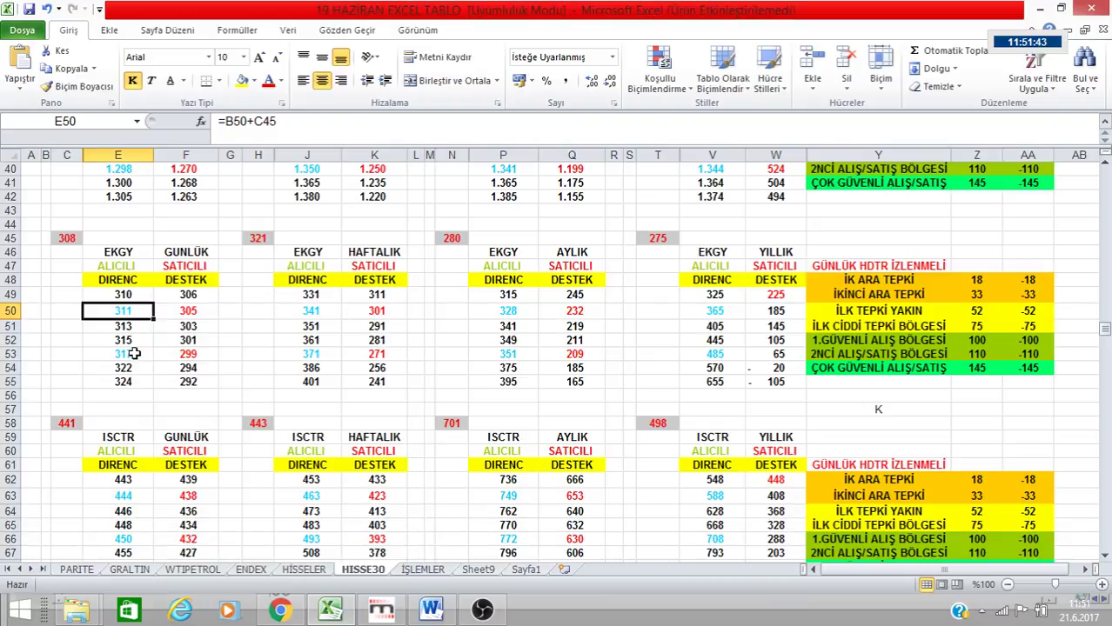
{"action": "left_click", "coordinate": [135, 354]}
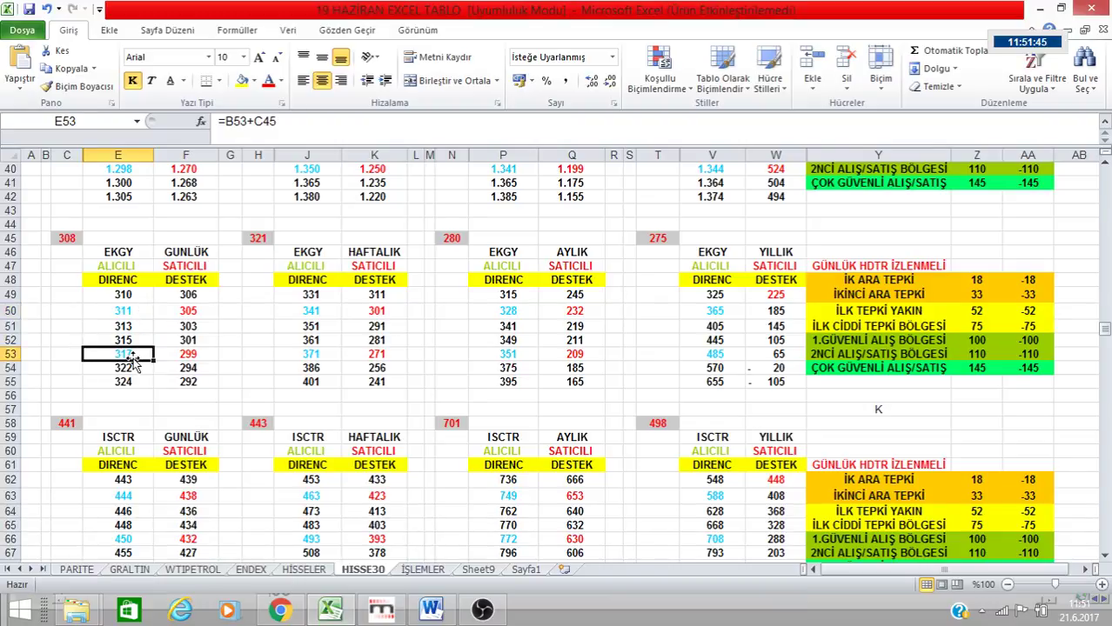
{"action": "left_click", "coordinate": [128, 295]}
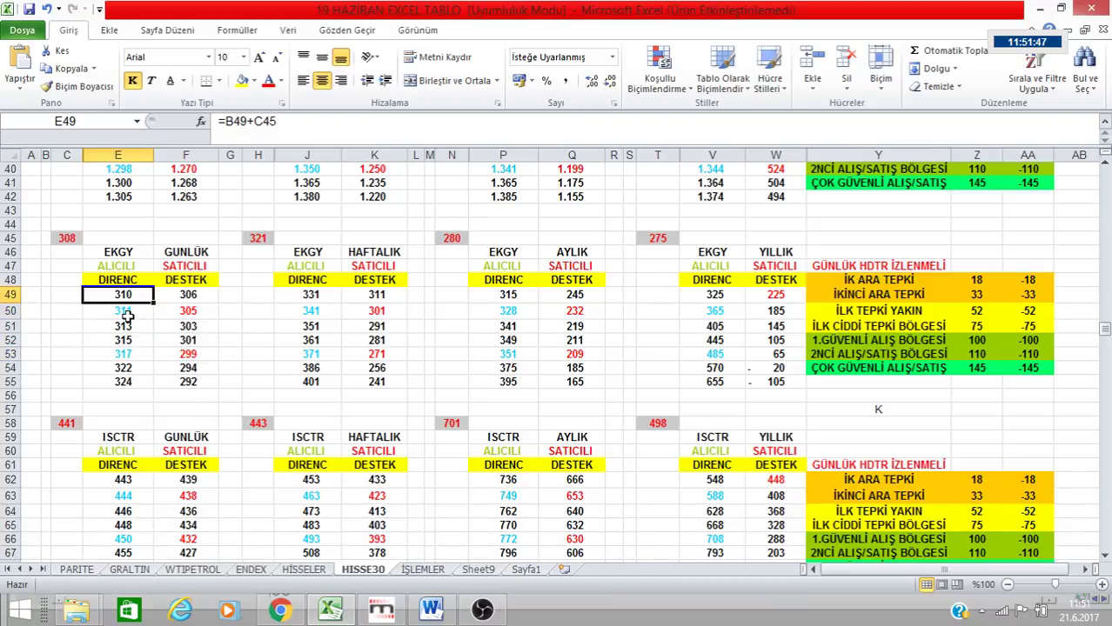
{"action": "left_click", "coordinate": [133, 312]}
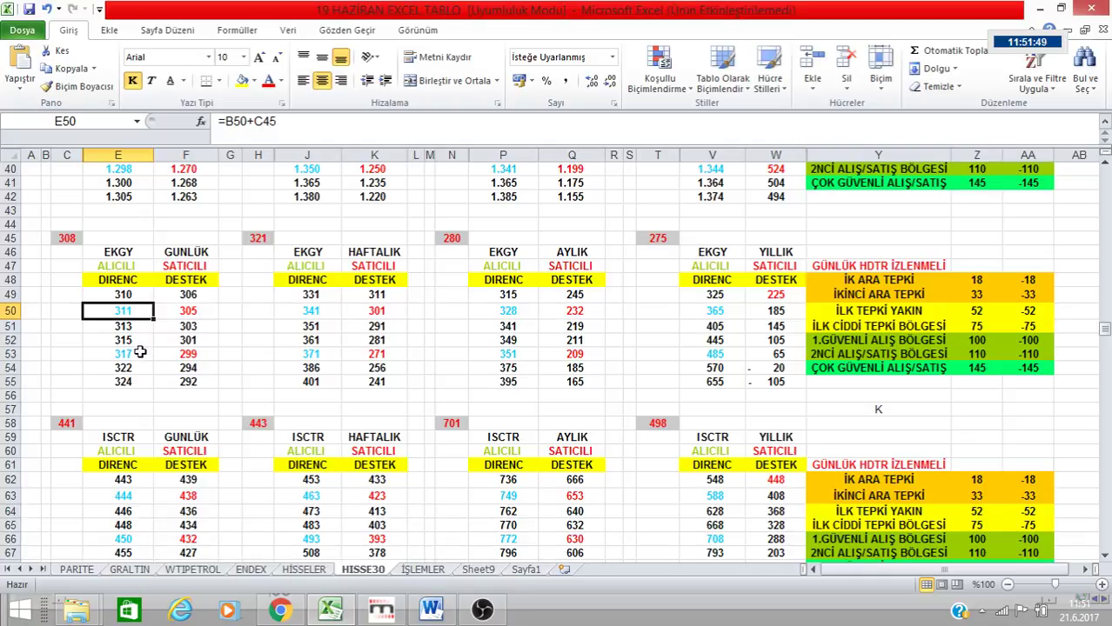
{"action": "left_click", "coordinate": [139, 352]}
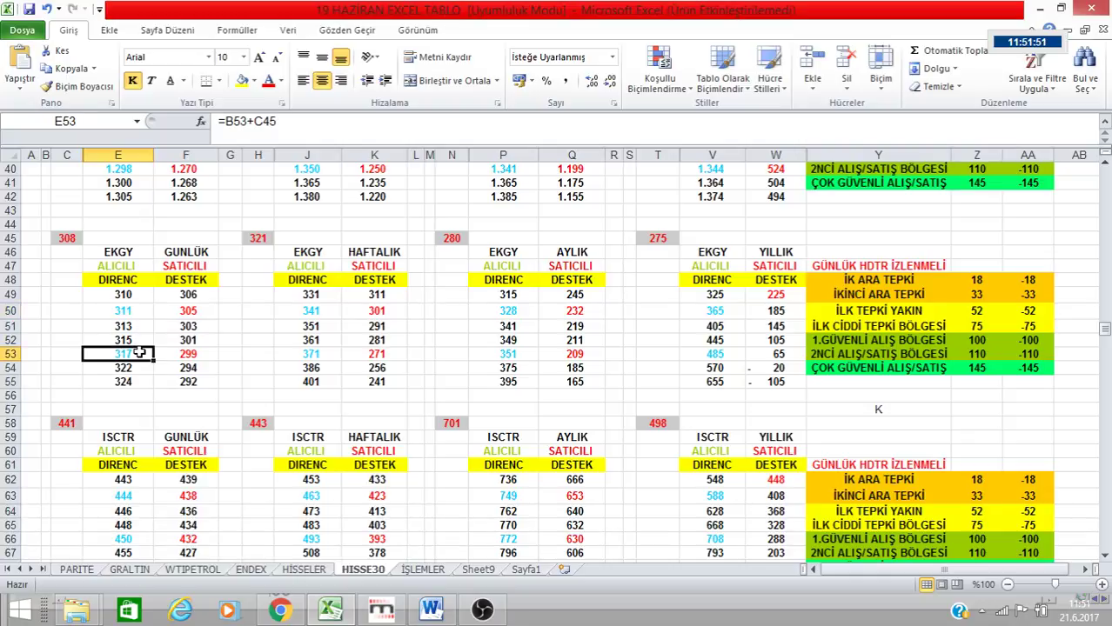
Check the weekly base value in H45, and switch to Matriks to inspect PKART's daily bars of 14.06.17 and 16.06.17
{"action": "left_click", "coordinate": [258, 237]}
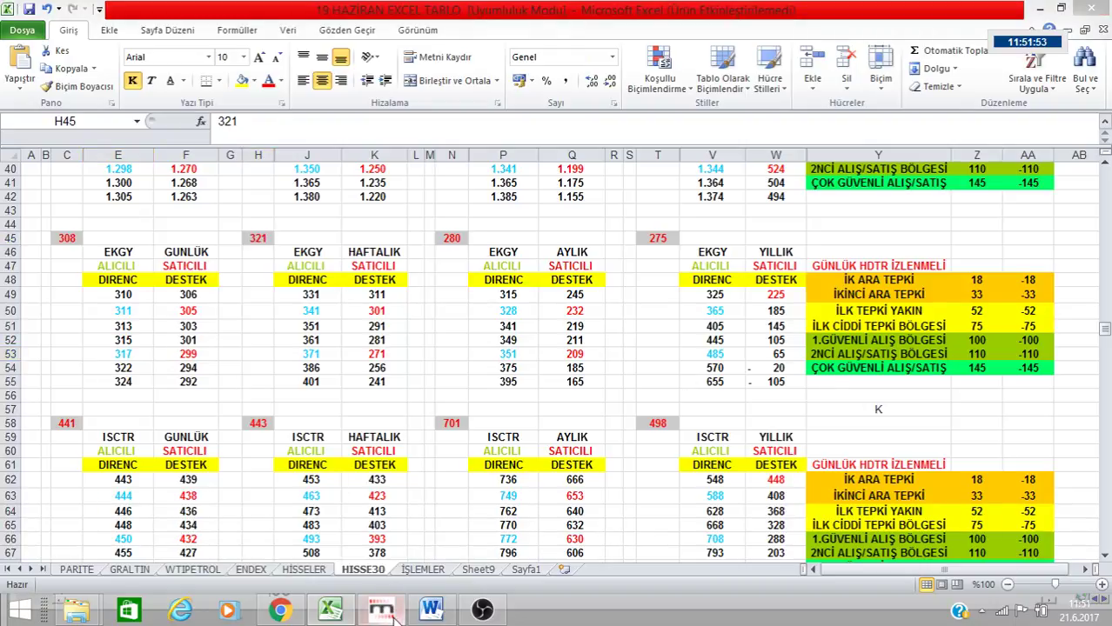
{"action": "mouse_move", "coordinate": [391, 617]}
{"action": "left_click", "coordinate": [380, 611]}
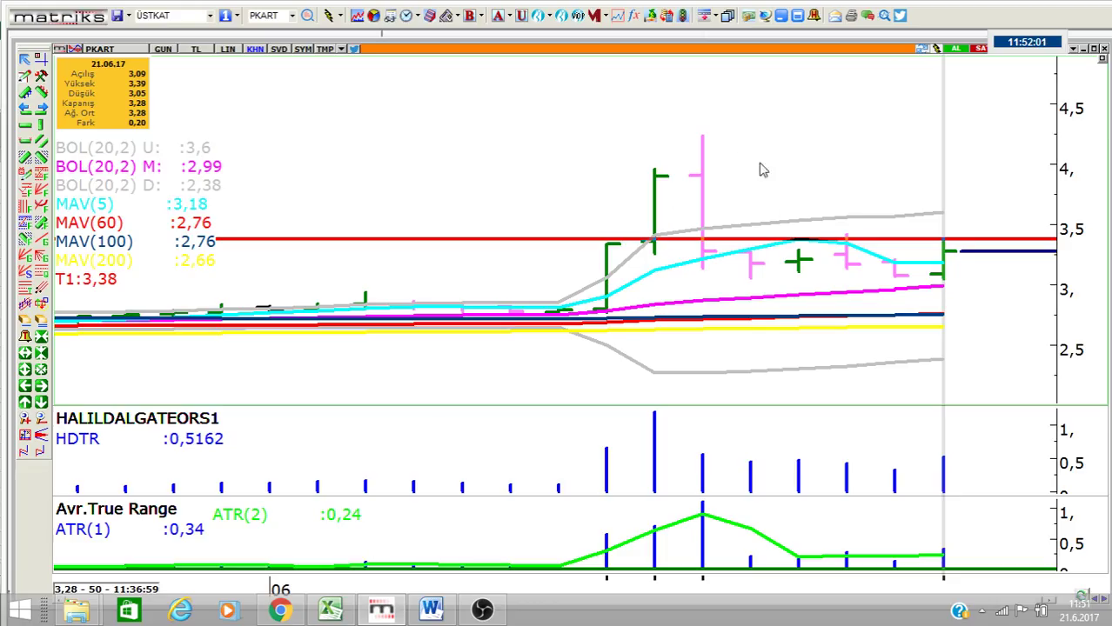
{"action": "left_click", "coordinate": [703, 114]}
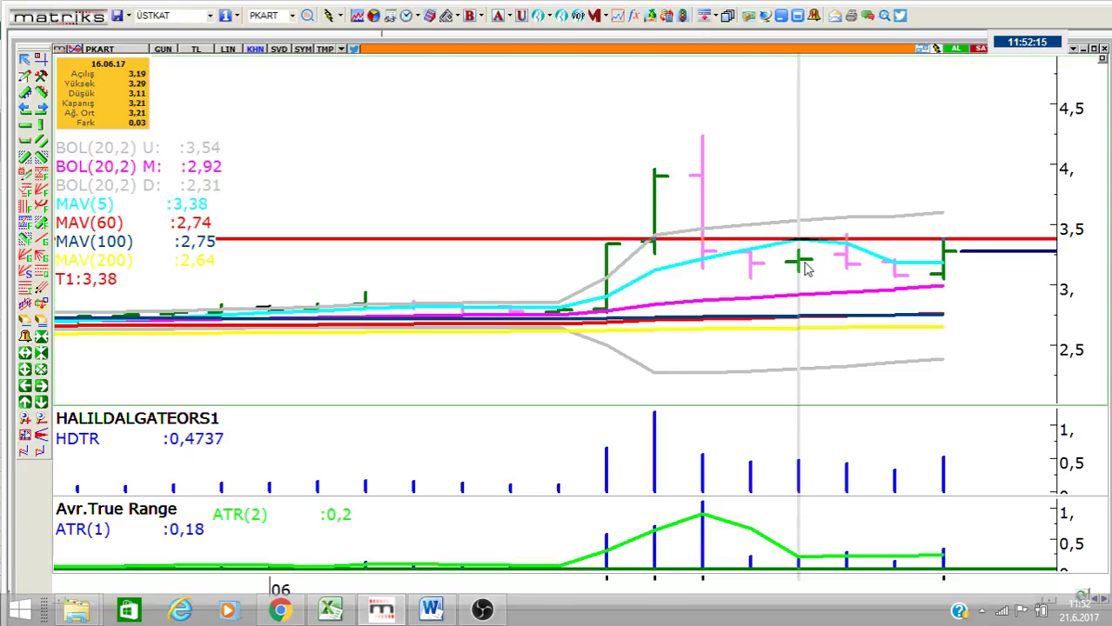
Return to Excel and examine the daily resistance levels in E53:E54 and the weekly ones in J49:J50
{"action": "left_click", "coordinate": [330, 611]}
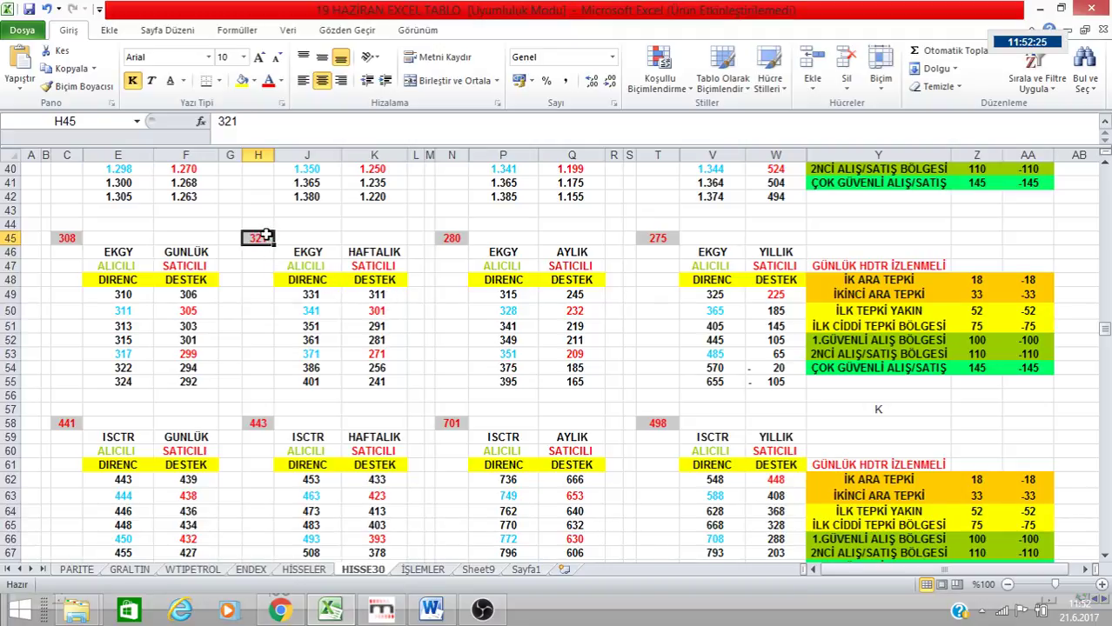
{"action": "left_click", "coordinate": [135, 353]}
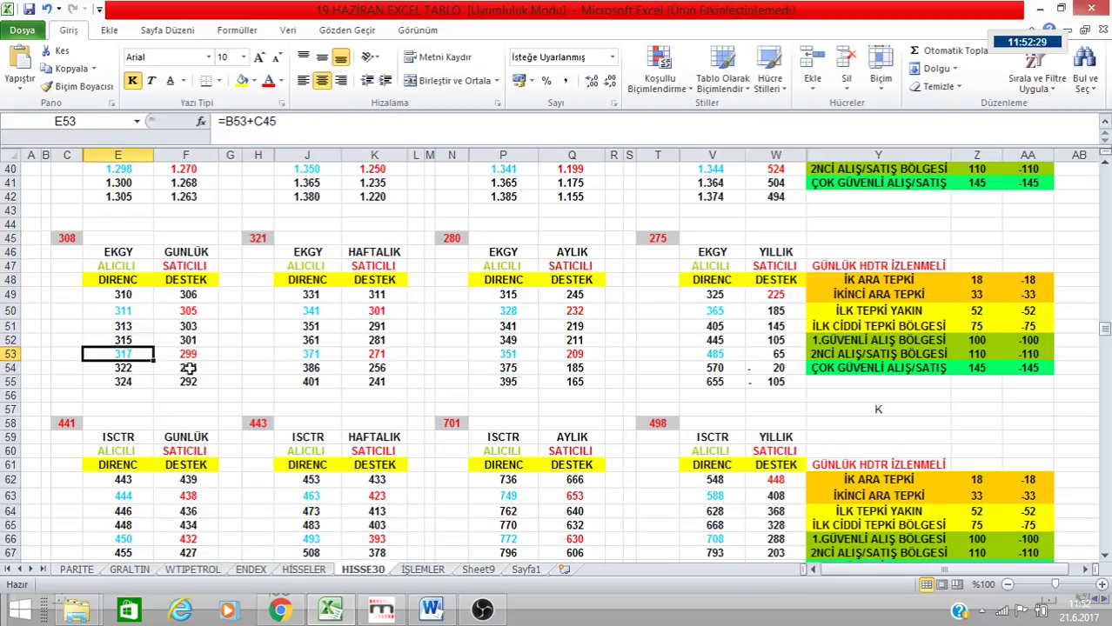
{"action": "left_click", "coordinate": [135, 369]}
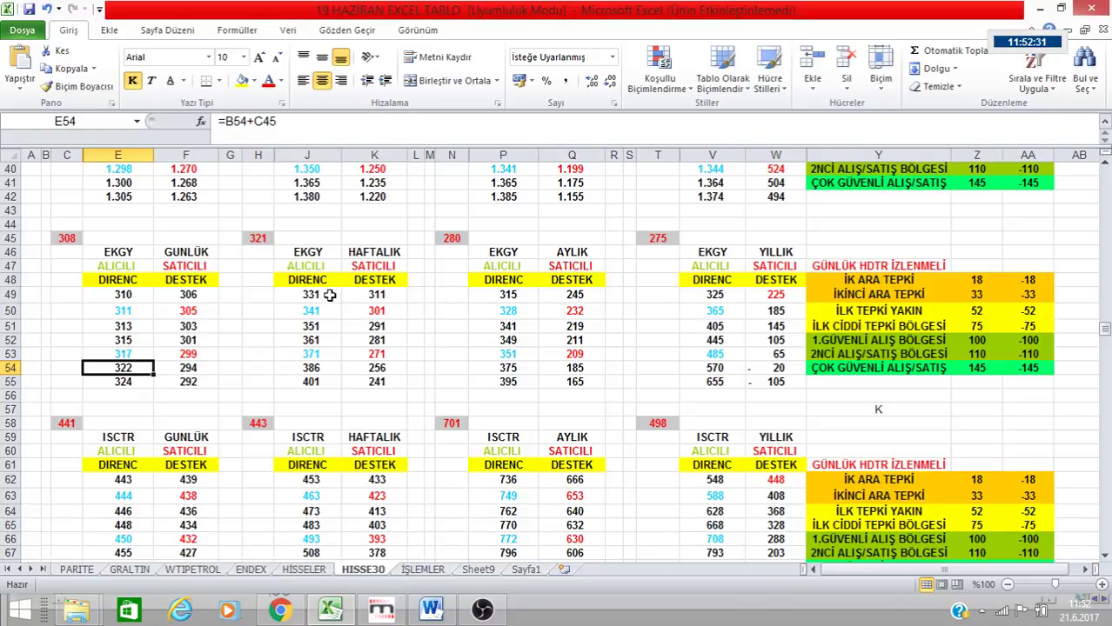
{"action": "left_click", "coordinate": [324, 298]}
{"action": "left_click", "coordinate": [316, 312]}
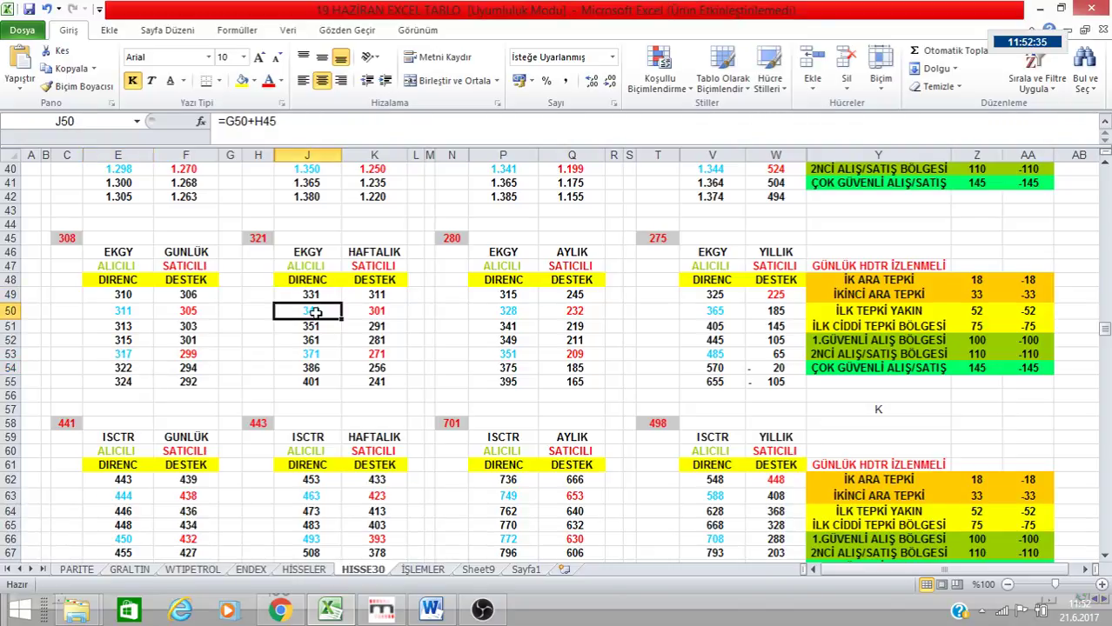
Examine the monthly (AYLIK) base value in N45 and its resistance levels in P49, P50 and P53
{"action": "left_click", "coordinate": [458, 237]}
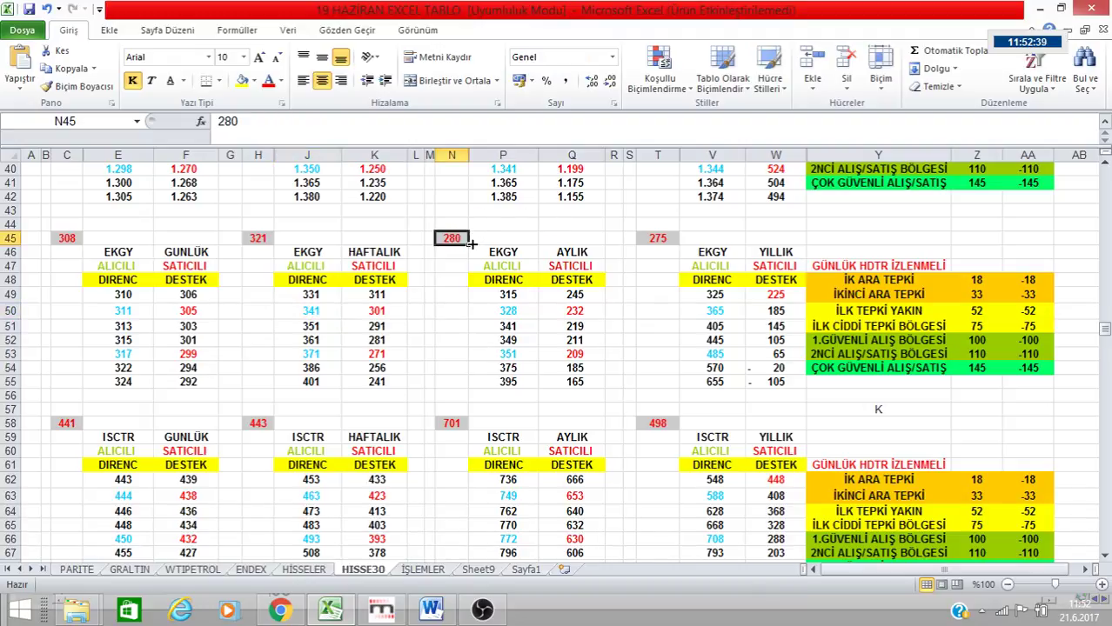
{"action": "left_click", "coordinate": [522, 298]}
{"action": "left_click", "coordinate": [515, 313]}
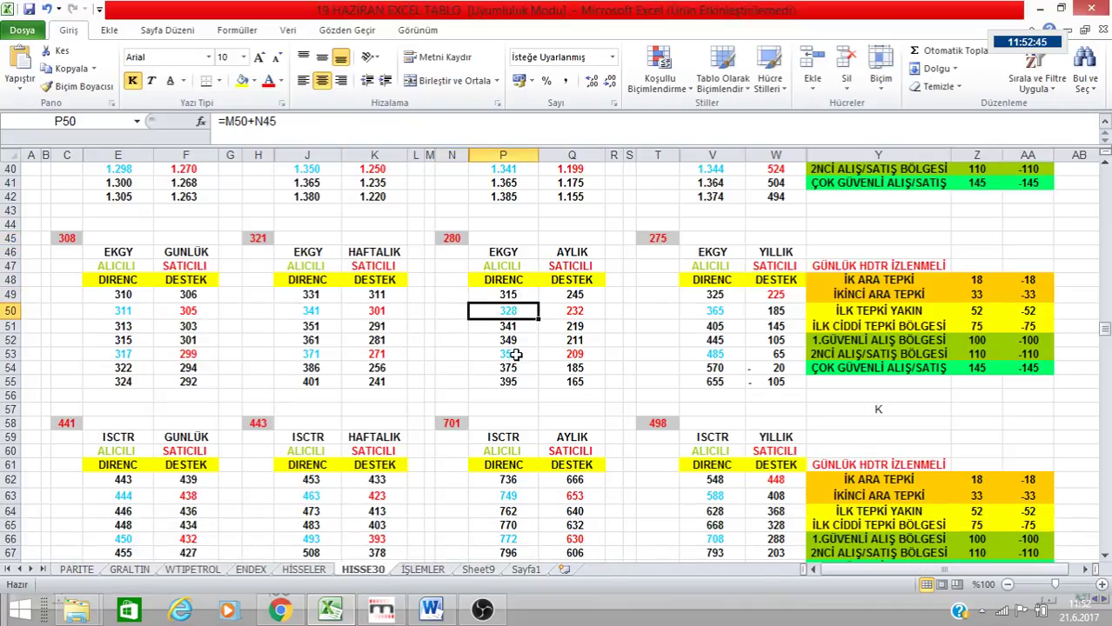
{"action": "left_click", "coordinate": [515, 354]}
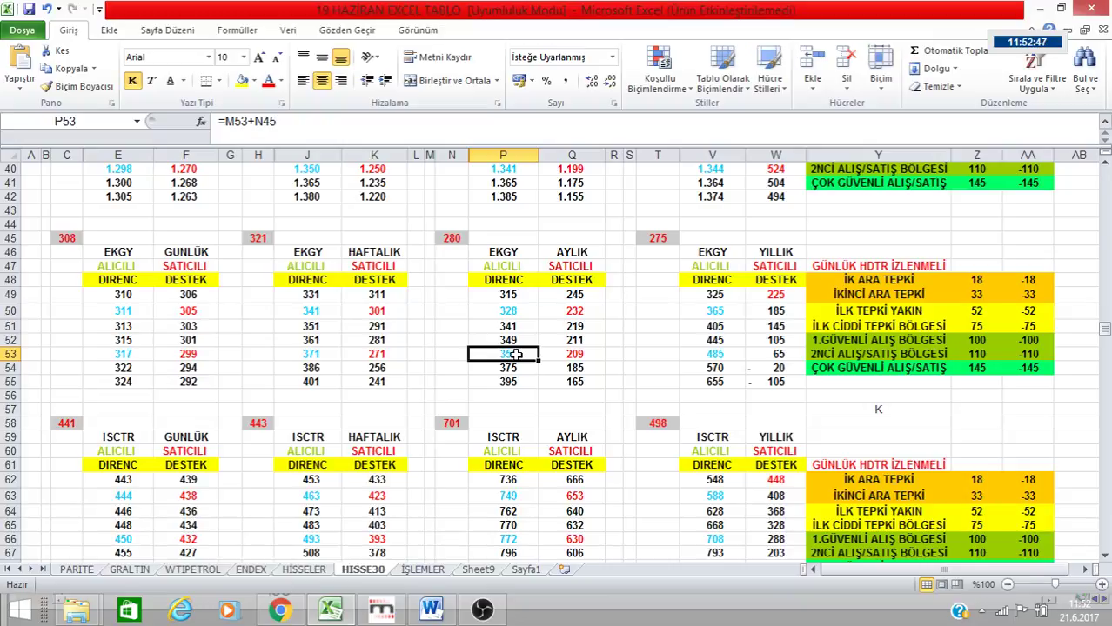
Examine the yearly (YILLIK) base in T45 with resistances V49:V50, and check the 14.06.17 daily bar in Matriks
{"action": "left_click", "coordinate": [659, 237]}
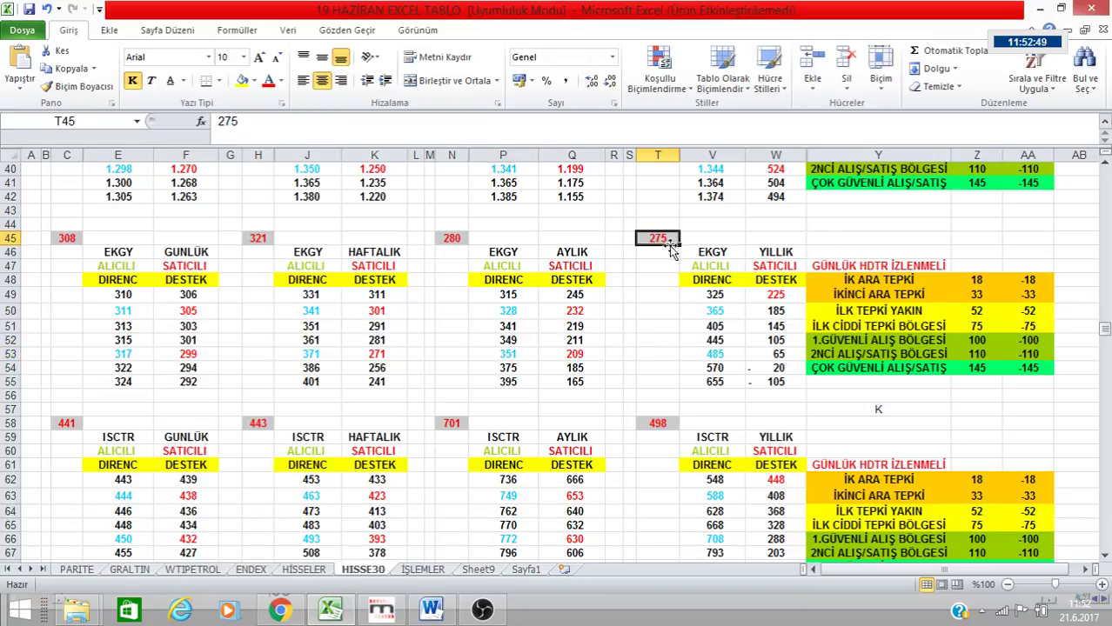
{"action": "left_click", "coordinate": [725, 298]}
{"action": "left_click", "coordinate": [720, 312]}
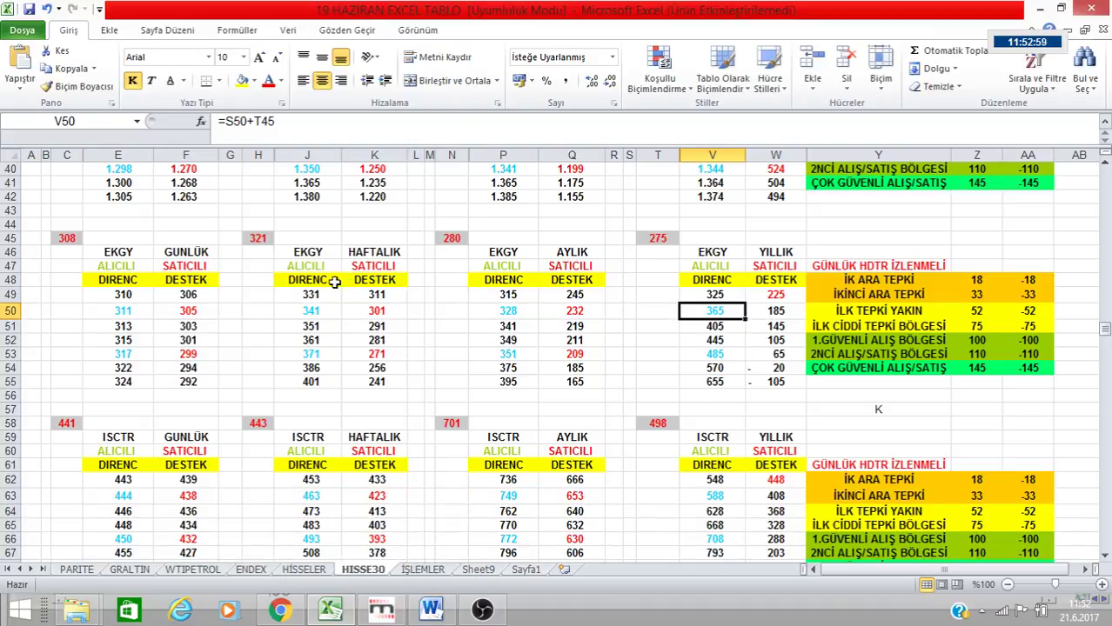
{"action": "left_click", "coordinate": [380, 609]}
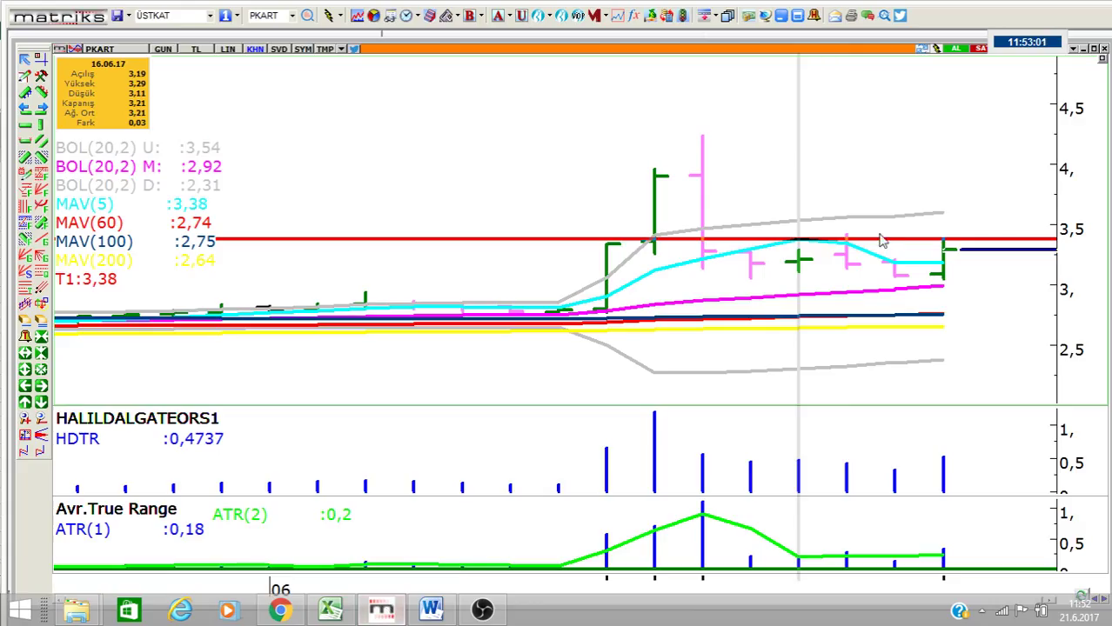
{"action": "left_click", "coordinate": [702, 113]}
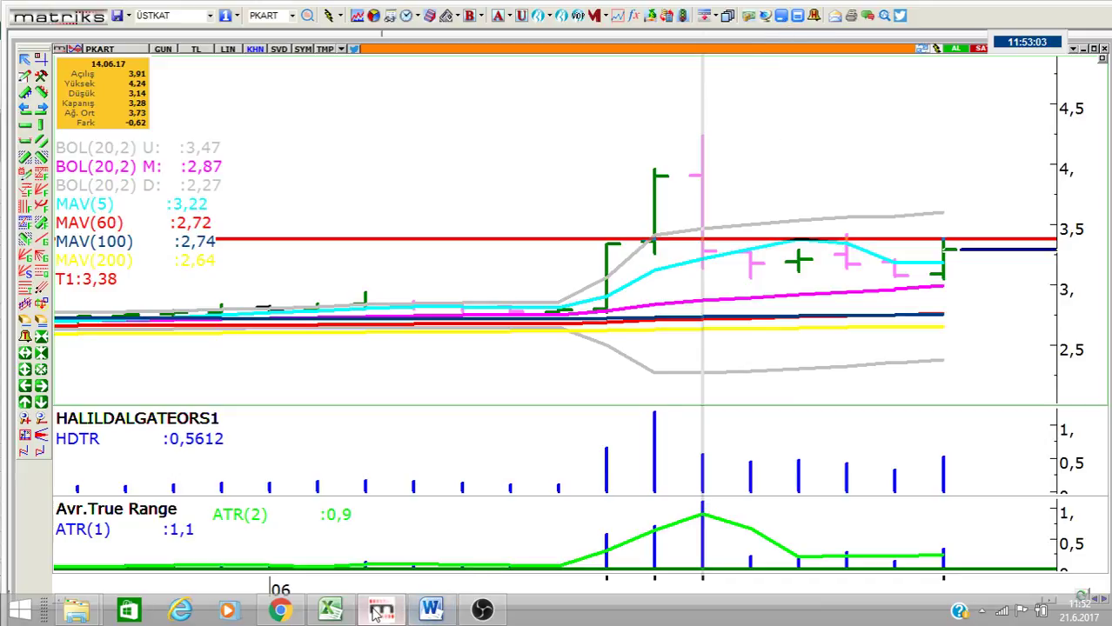
Return to Excel and compare the yearly resistance levels in V50, V52 and V53 with the PKART chart in Matriks
{"action": "left_click", "coordinate": [330, 609]}
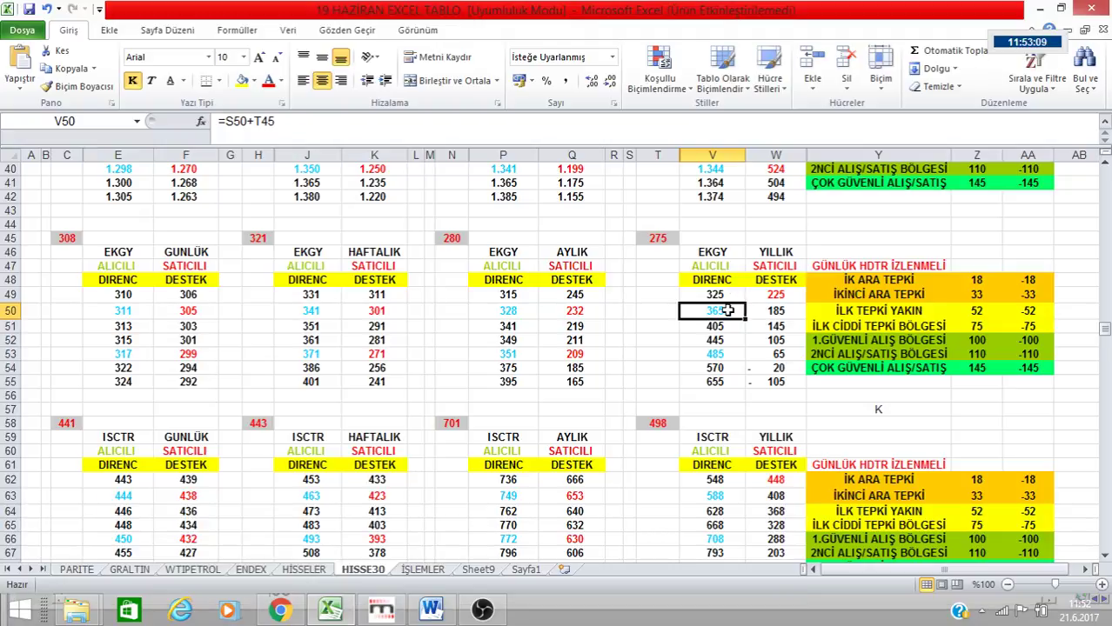
{"action": "left_click", "coordinate": [731, 356]}
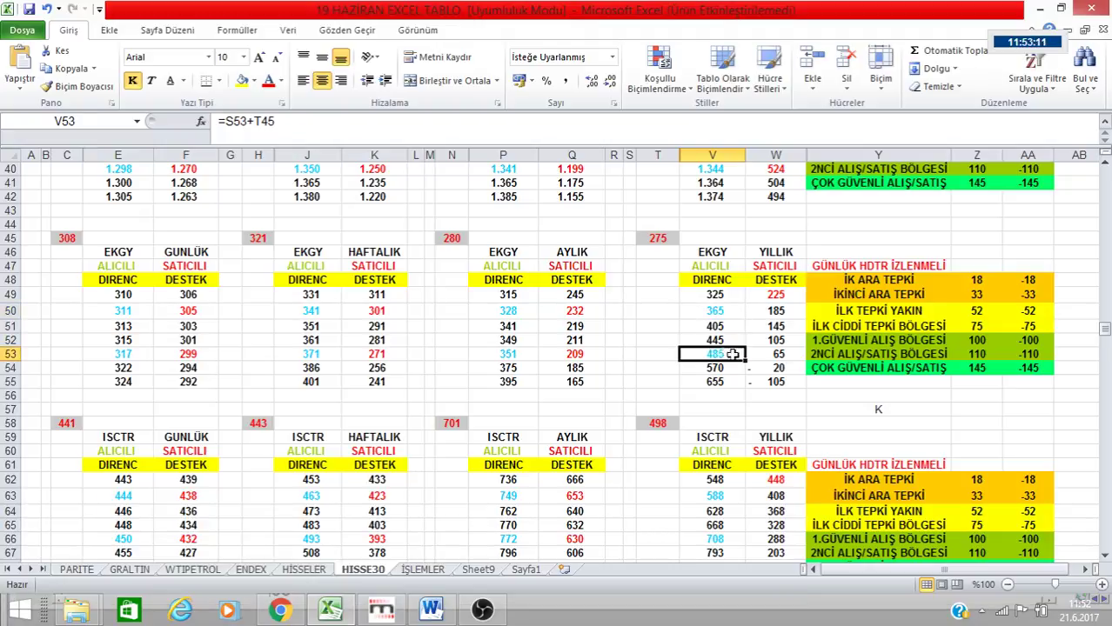
{"action": "left_click", "coordinate": [719, 312]}
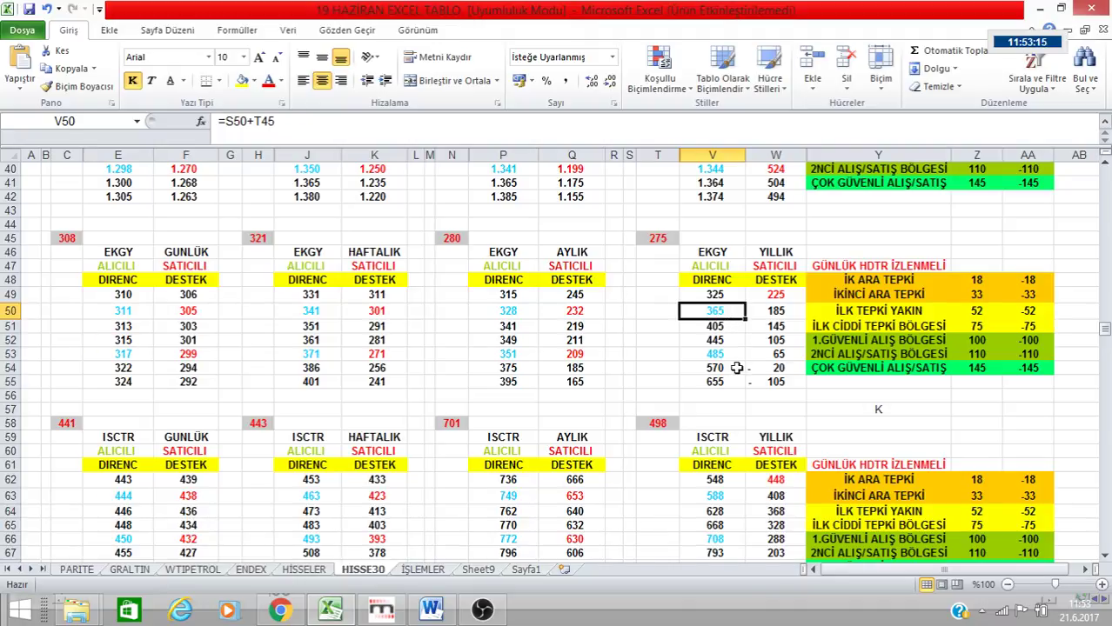
{"action": "left_click", "coordinate": [733, 352]}
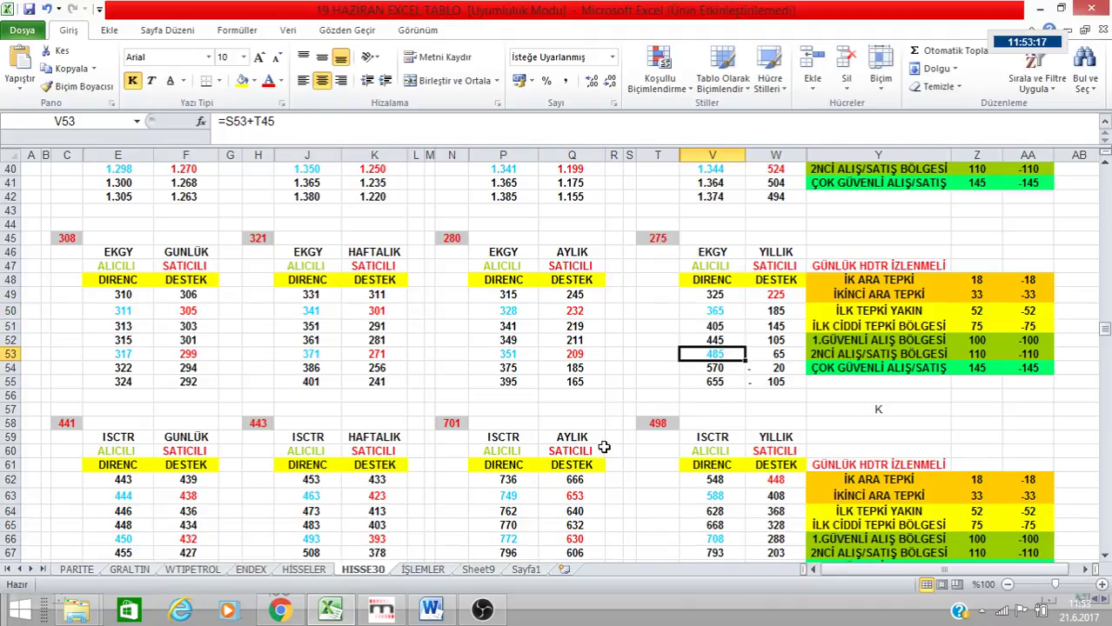
{"action": "left_click", "coordinate": [727, 345]}
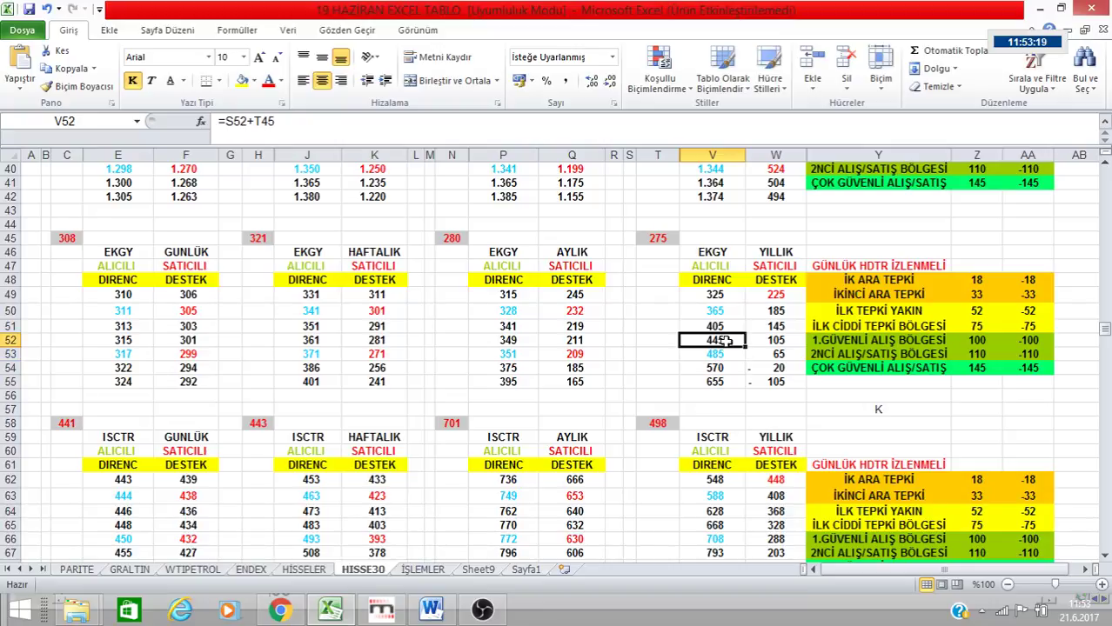
{"action": "left_click", "coordinate": [380, 609]}
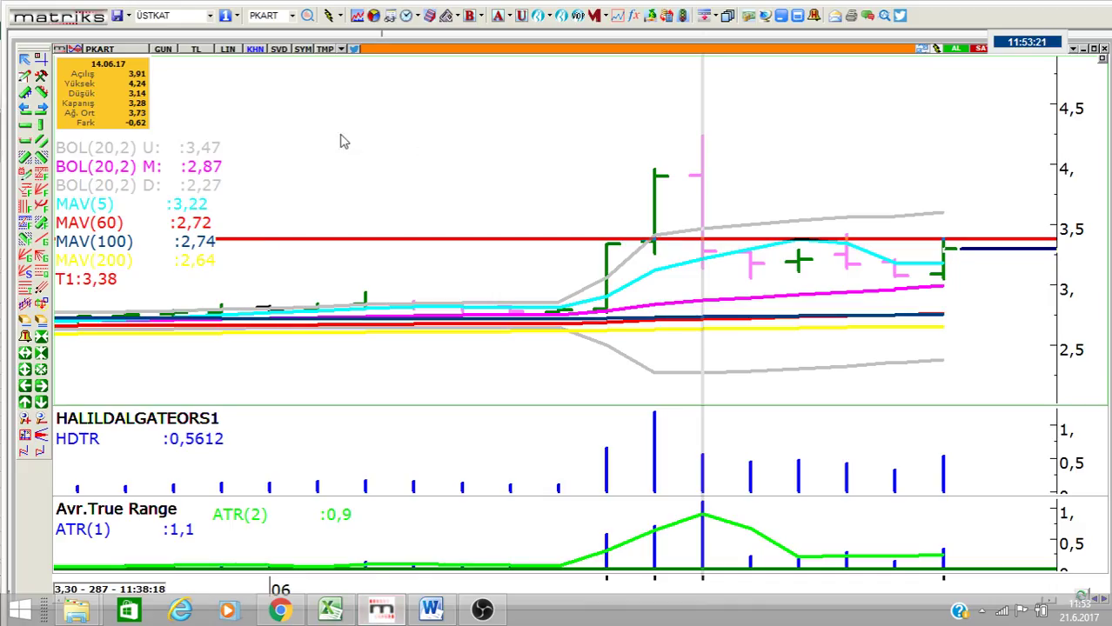
{"action": "left_click", "coordinate": [781, 15]}
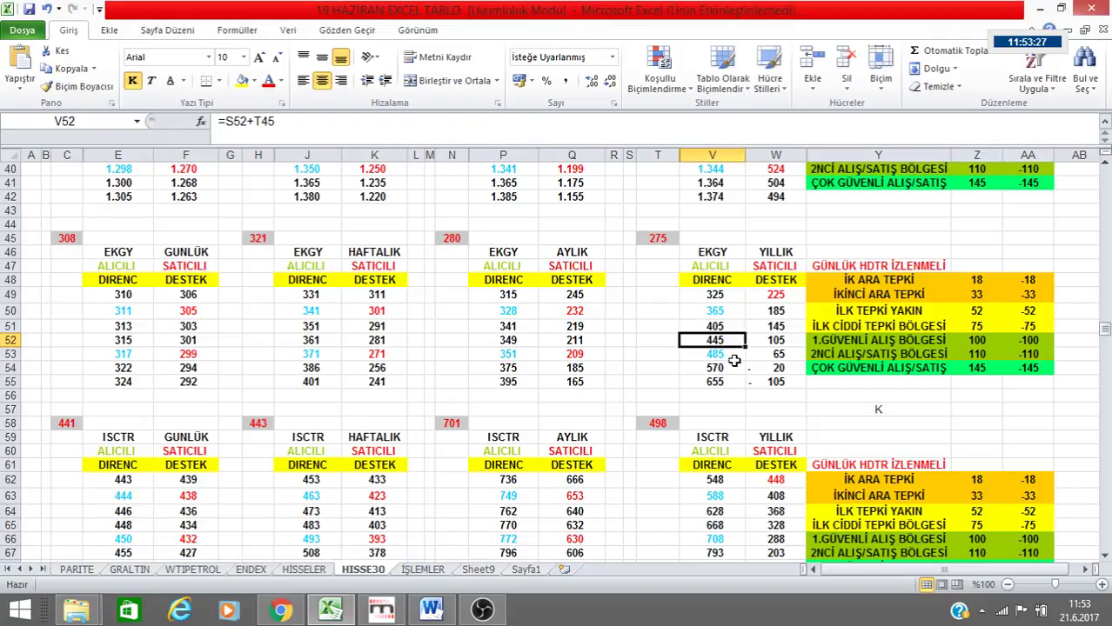
{"action": "left_click", "coordinate": [730, 357]}
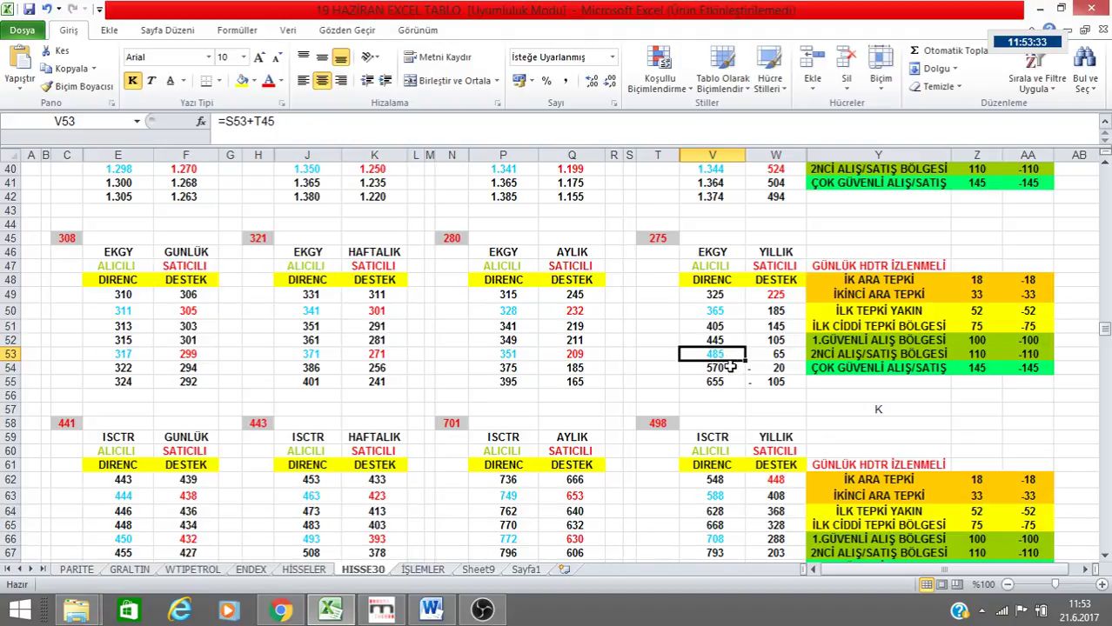
In Matriks, view PKART on the weekly (Haftalık) and monthly (Aylık) periods and show its price history back to 2004
{"action": "left_click", "coordinate": [381, 609]}
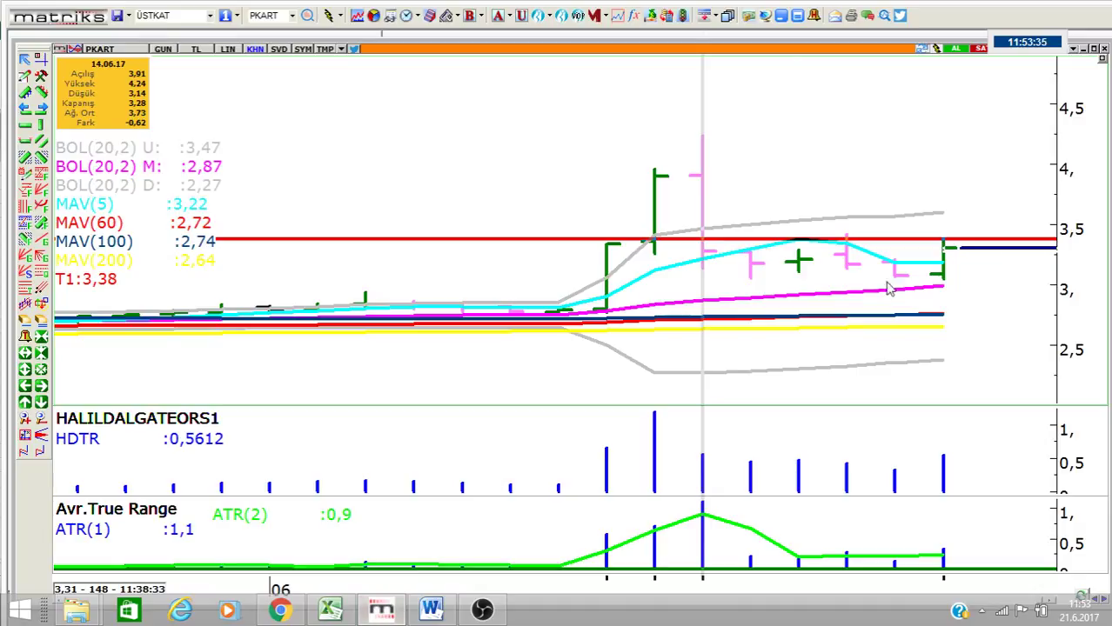
{"action": "left_click", "coordinate": [165, 50]}
{"action": "left_click", "coordinate": [243, 301]}
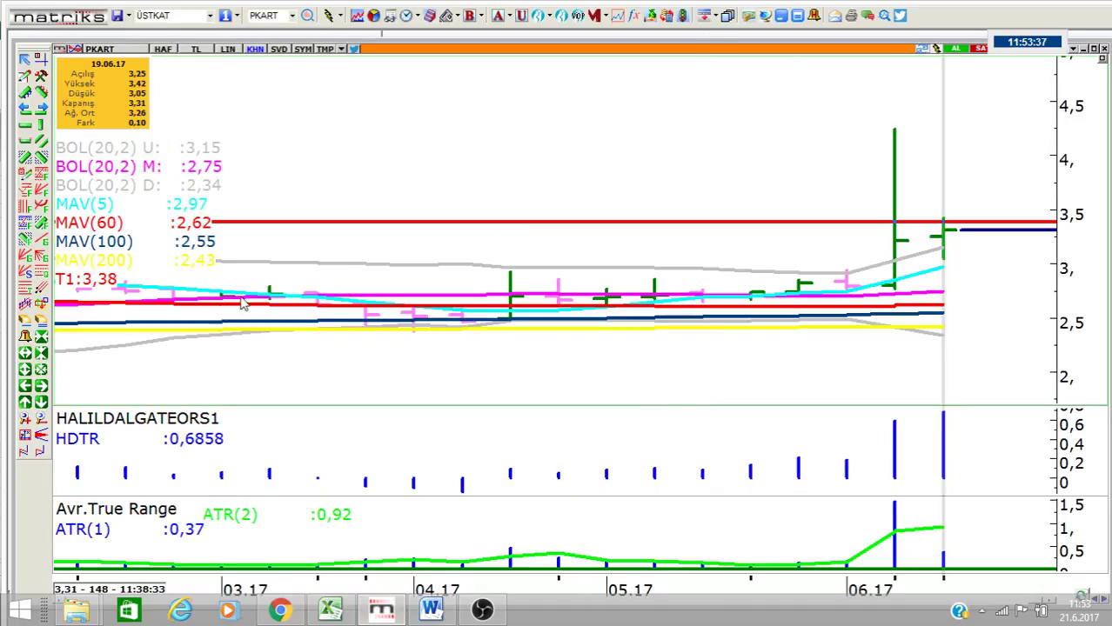
{"action": "left_click", "coordinate": [165, 49]}
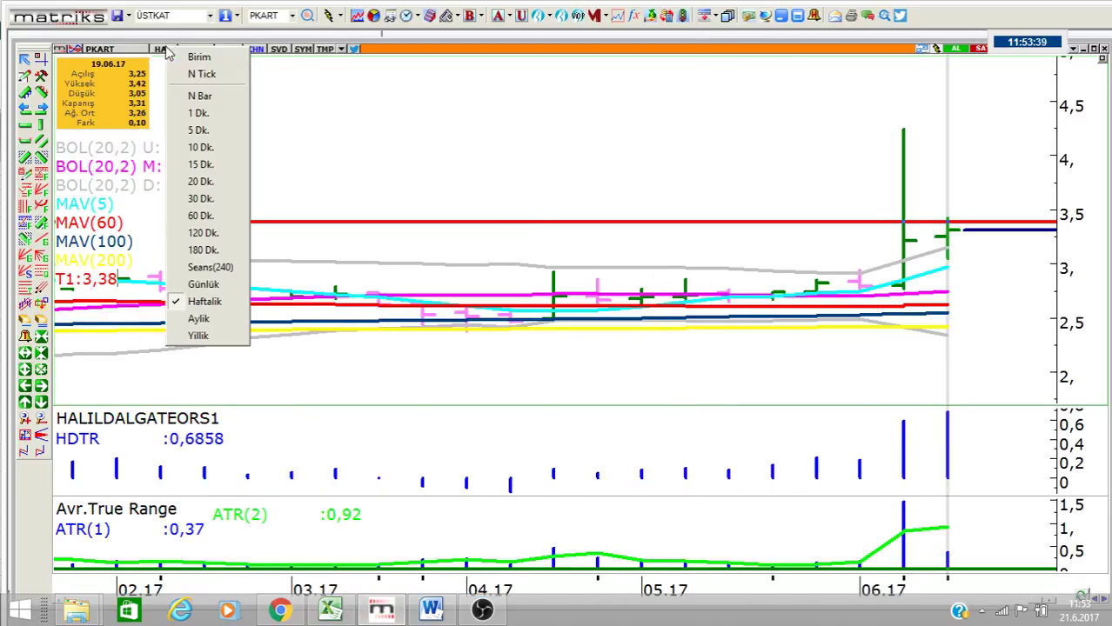
{"action": "left_click", "coordinate": [240, 317]}
{"action": "scroll", "coordinate": [736, 184], "scroll_direction": "down", "scroll_amount": 5}
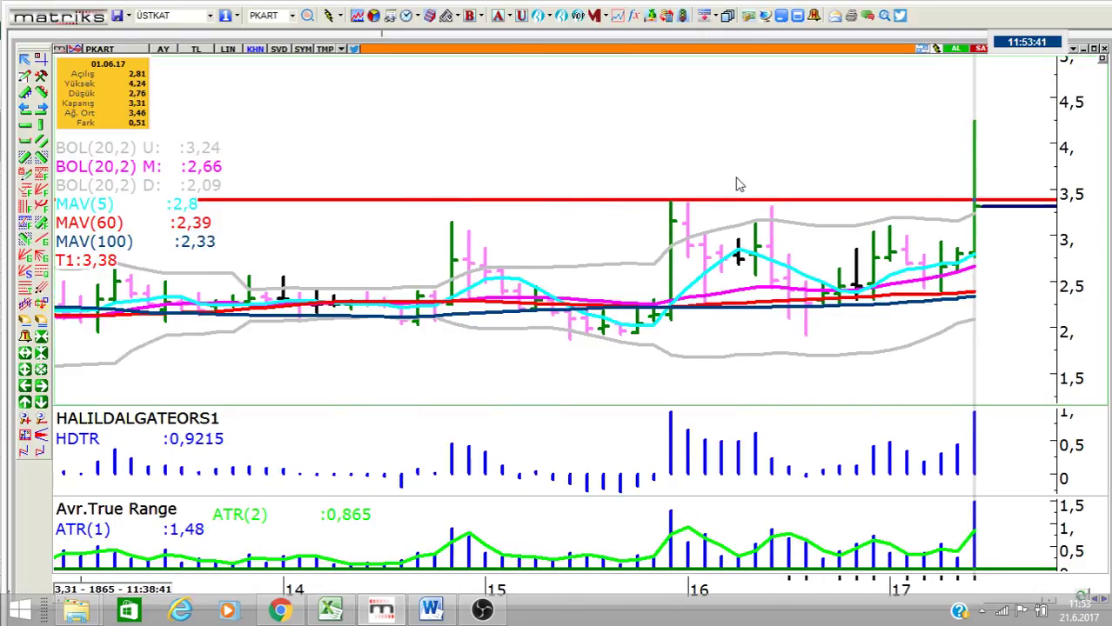
{"action": "scroll", "coordinate": [821, 178], "scroll_direction": "down", "scroll_amount": 3}
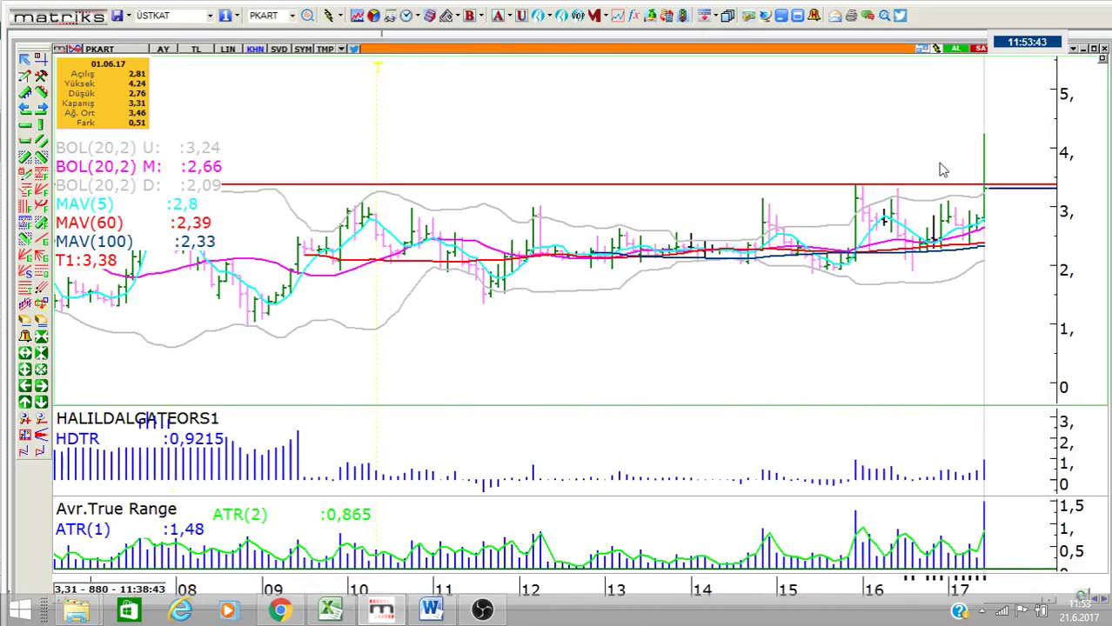
{"action": "scroll", "coordinate": [666, 181], "scroll_direction": "down", "scroll_amount": 2}
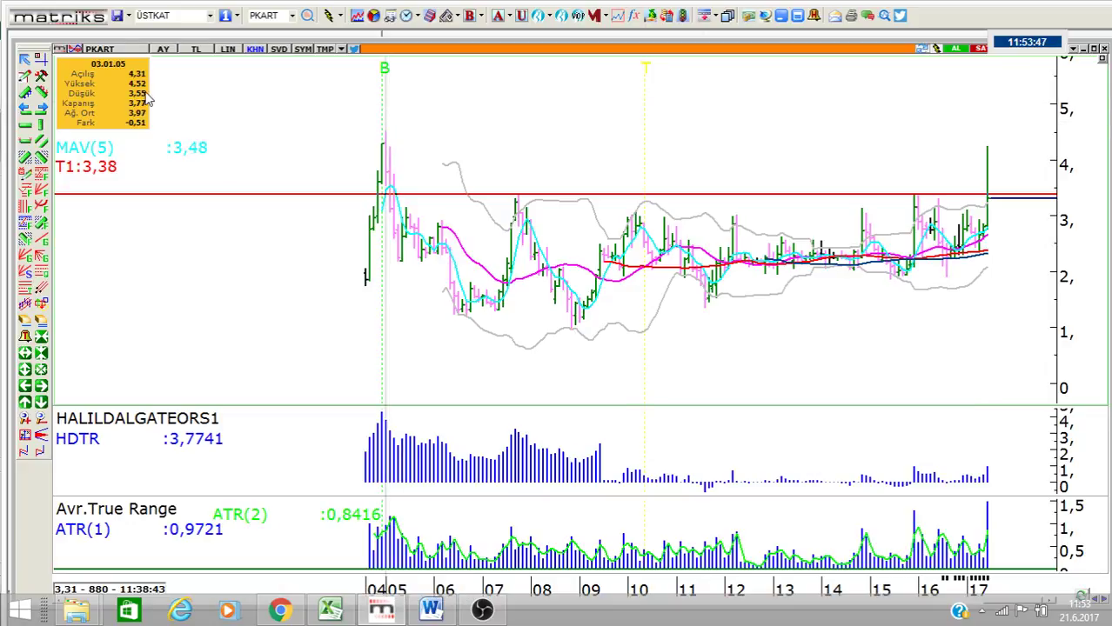
Return to Excel and examine the yearly resistance levels in V52 and V53
{"action": "left_click", "coordinate": [782, 15]}
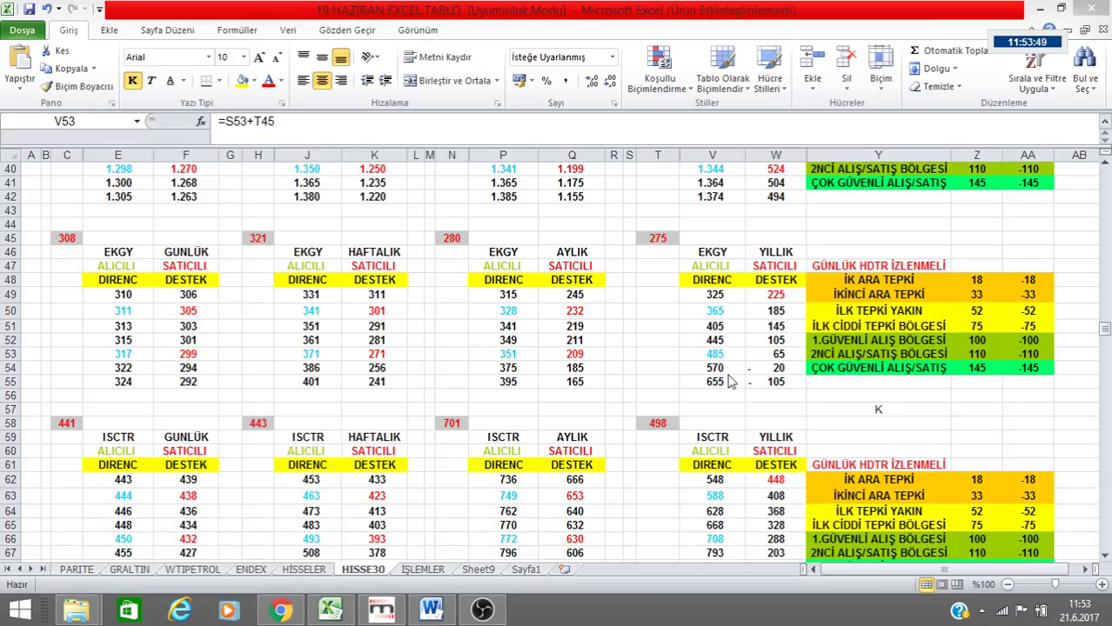
{"action": "left_click", "coordinate": [726, 340]}
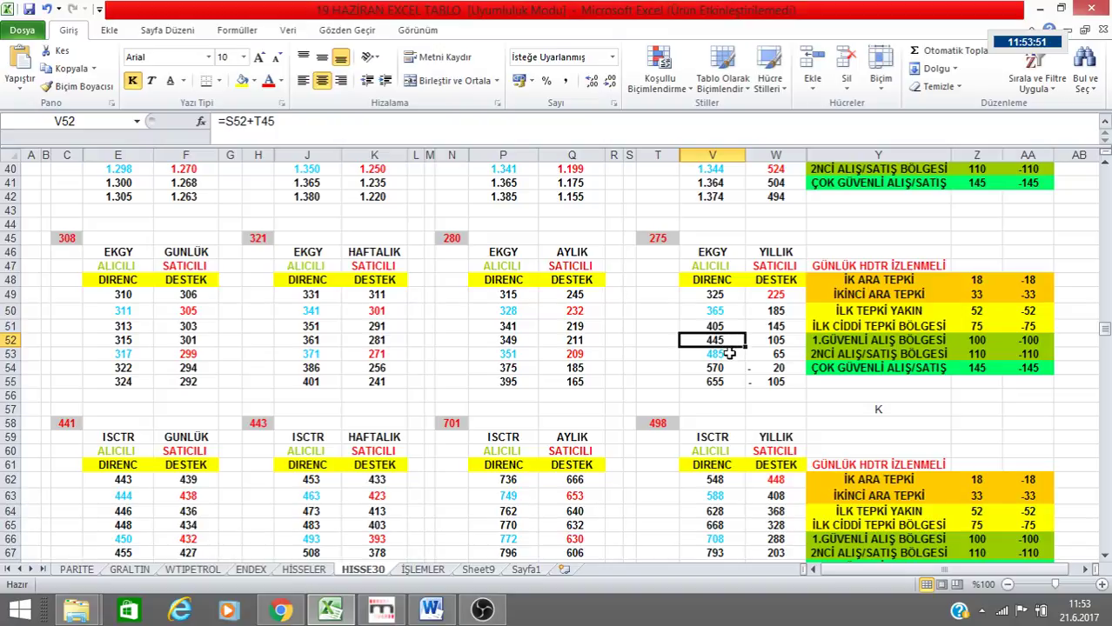
{"action": "left_click", "coordinate": [729, 353]}
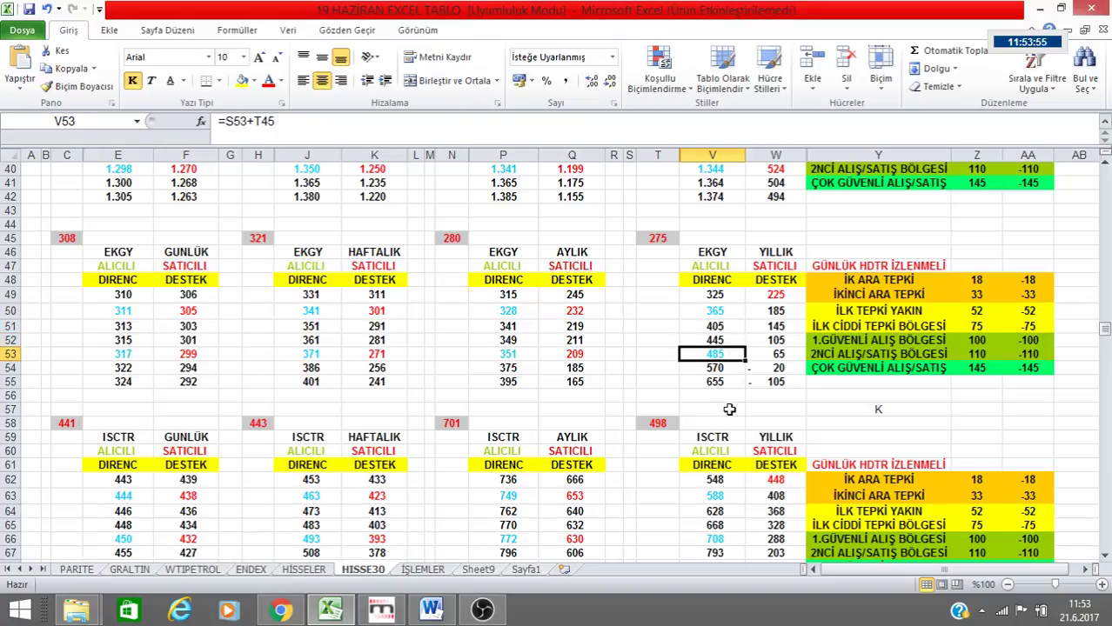
Switch to Matriks and draw a rising support trendline on PKART's monthly chart from the late-2008 low to beyond the 2017 bars
{"action": "left_click", "coordinate": [385, 612]}
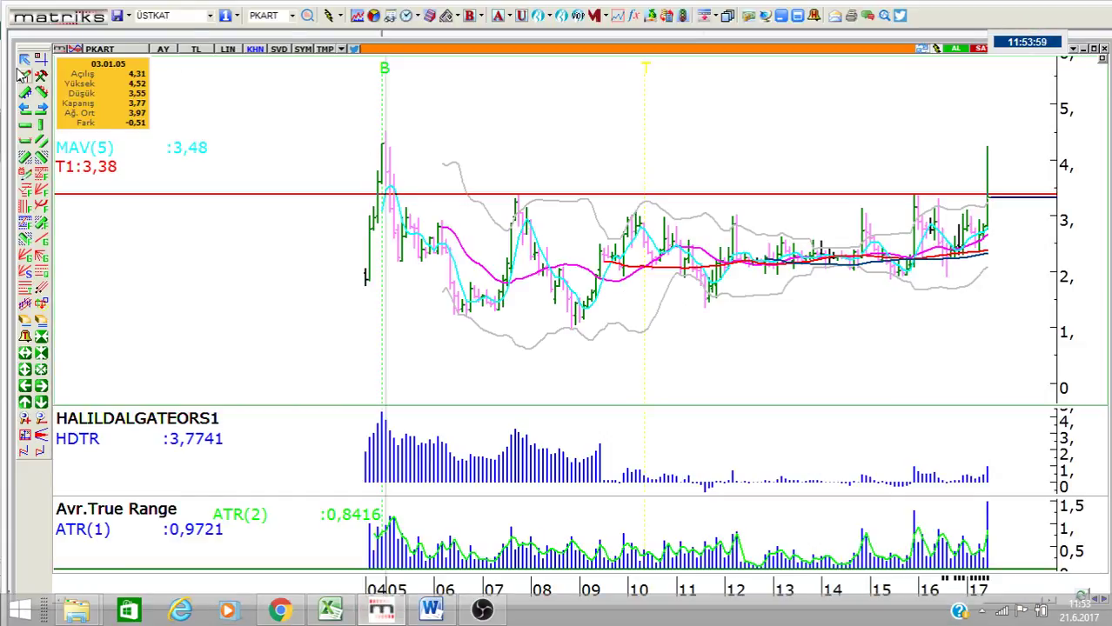
{"action": "mouse_move", "coordinate": [566, 338]}
{"action": "left_mouse_down"}
{"action": "mouse_move", "coordinate": [789, 316]}
{"action": "mouse_move", "coordinate": [1027, 250]}
{"action": "mouse_move", "coordinate": [1014, 250]}
{"action": "left_mouse_up"}
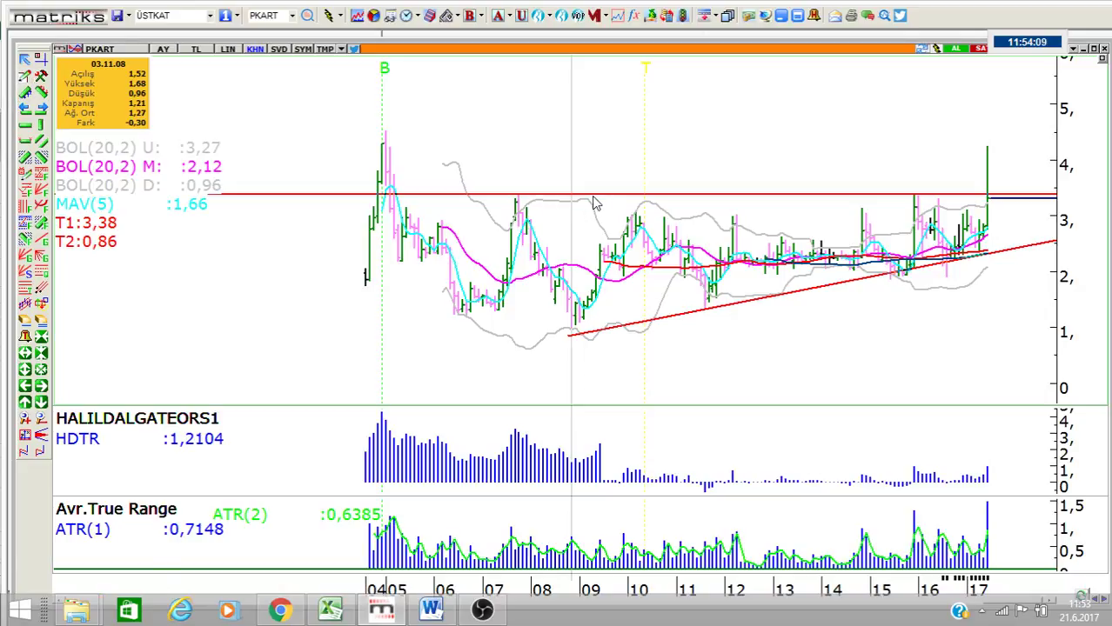
Draw a near-vertical projection line from the 3,38 resistance up to about 5,9 and move the horizontal resistance line to 5,95
{"action": "mouse_move", "coordinate": [574, 197]}
{"action": "left_mouse_down"}
{"action": "mouse_move", "coordinate": [571, 332]}
{"action": "mouse_move", "coordinate": [645, 169]}
{"action": "left_mouse_up"}
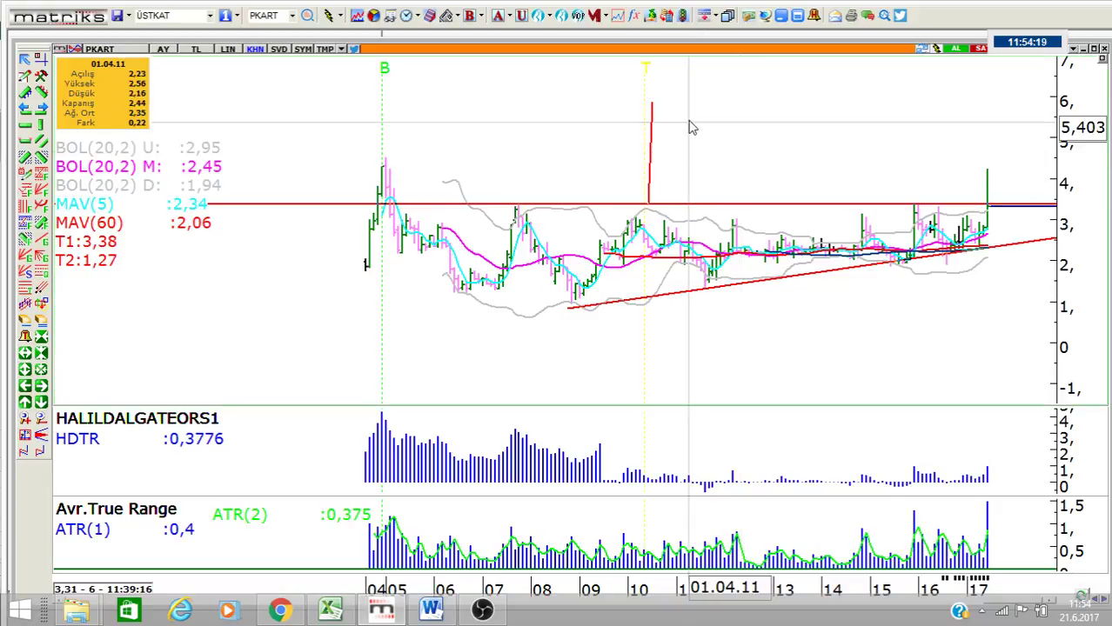
{"action": "left_click_drag", "start_coordinate": [695, 201], "coordinate": [679, 97]}
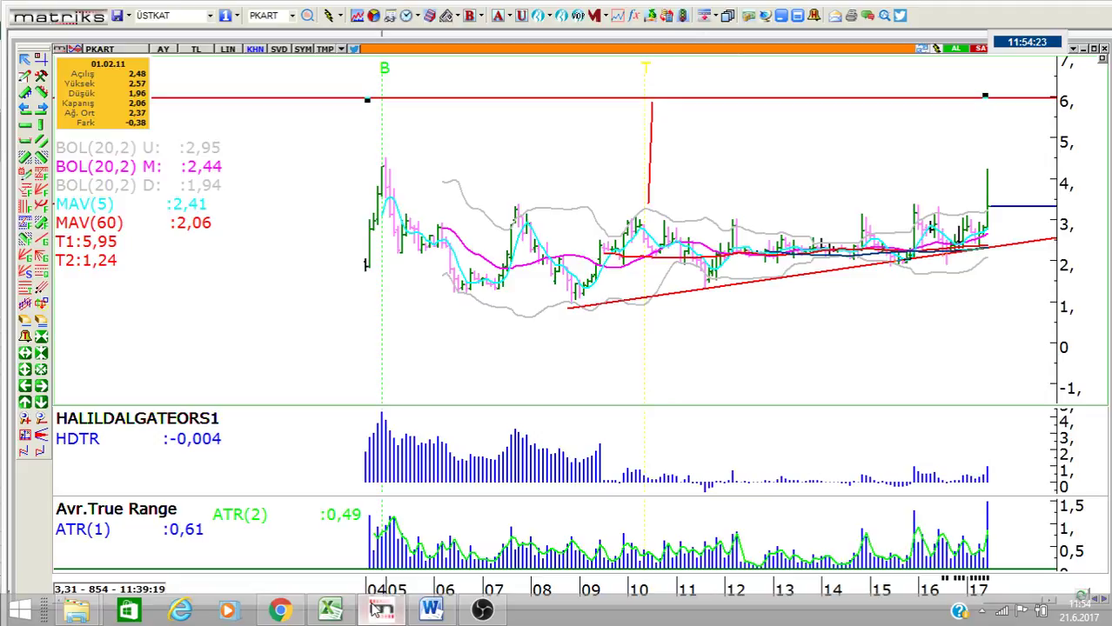
Return to Excel and compare the yearly resistance levels in V50 to V55 with the monthly resistance in P50
{"action": "left_click", "coordinate": [330, 609]}
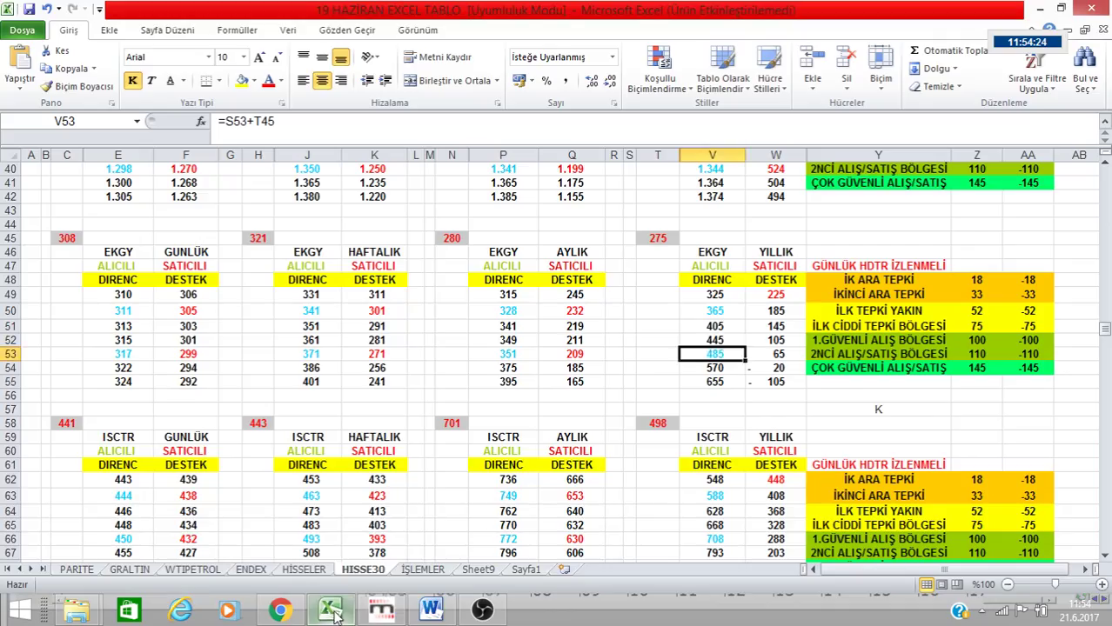
{"action": "left_click", "coordinate": [733, 369]}
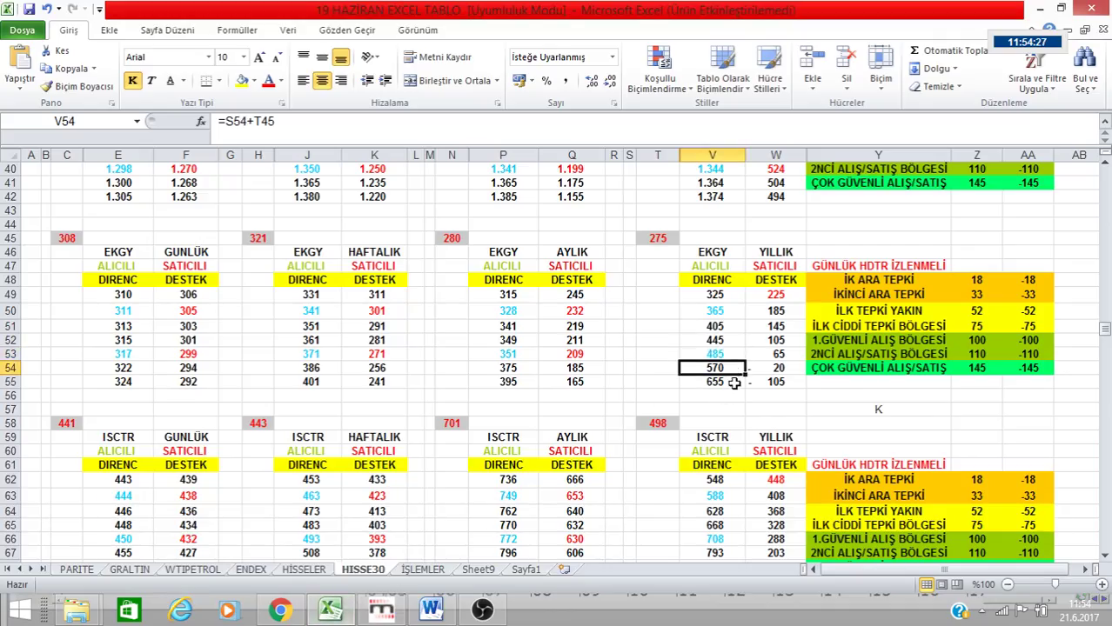
{"action": "left_click", "coordinate": [727, 340]}
{"action": "left_click", "coordinate": [728, 312]}
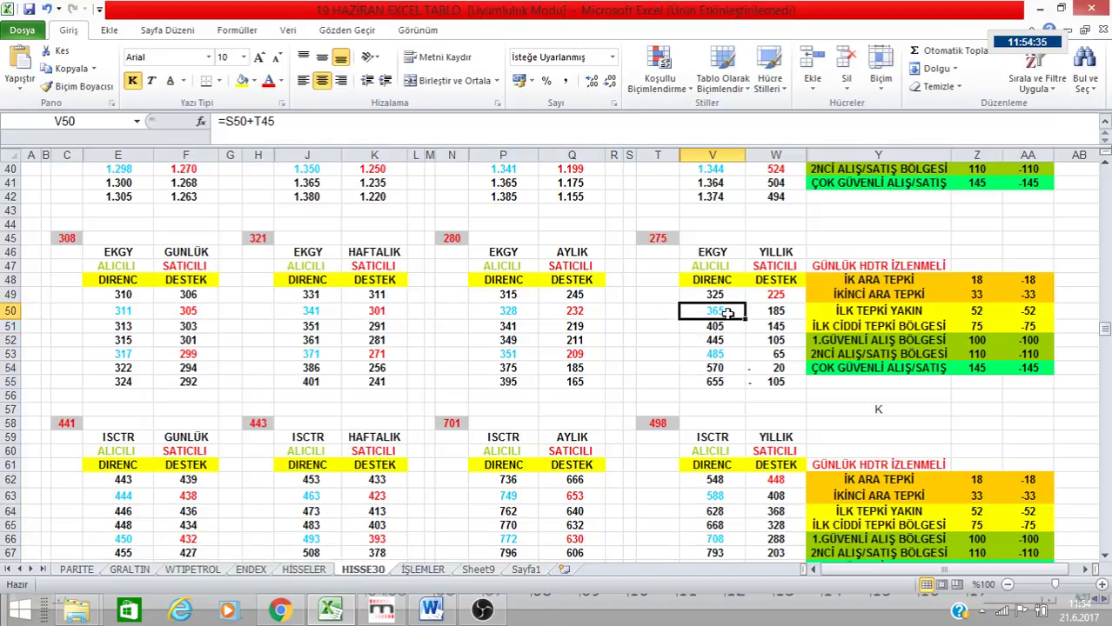
{"action": "left_click", "coordinate": [734, 355]}
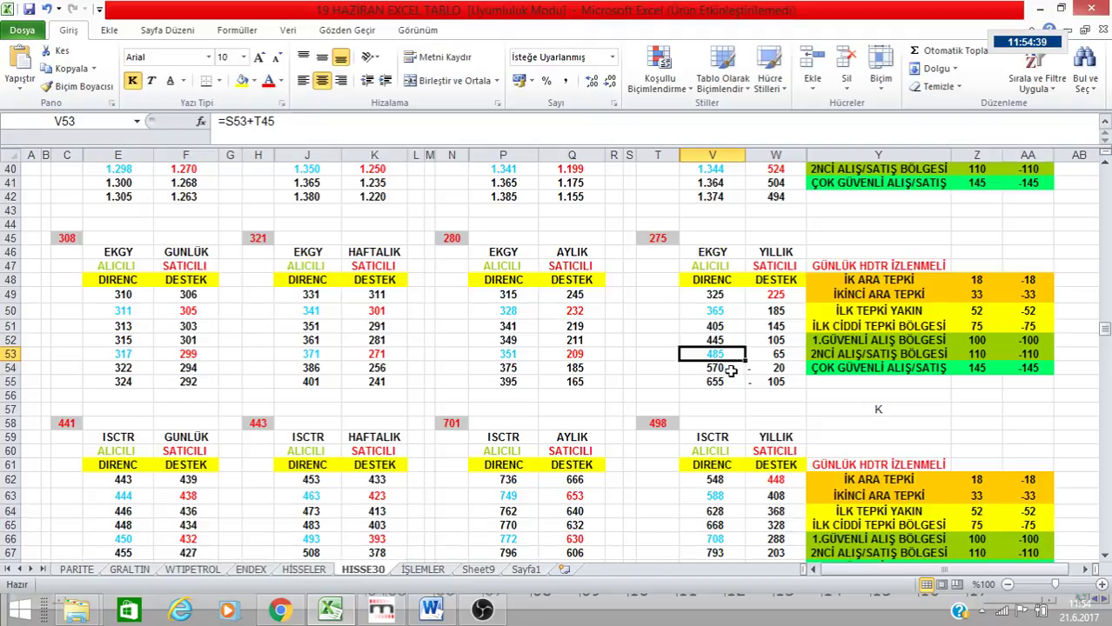
{"action": "left_click", "coordinate": [731, 372]}
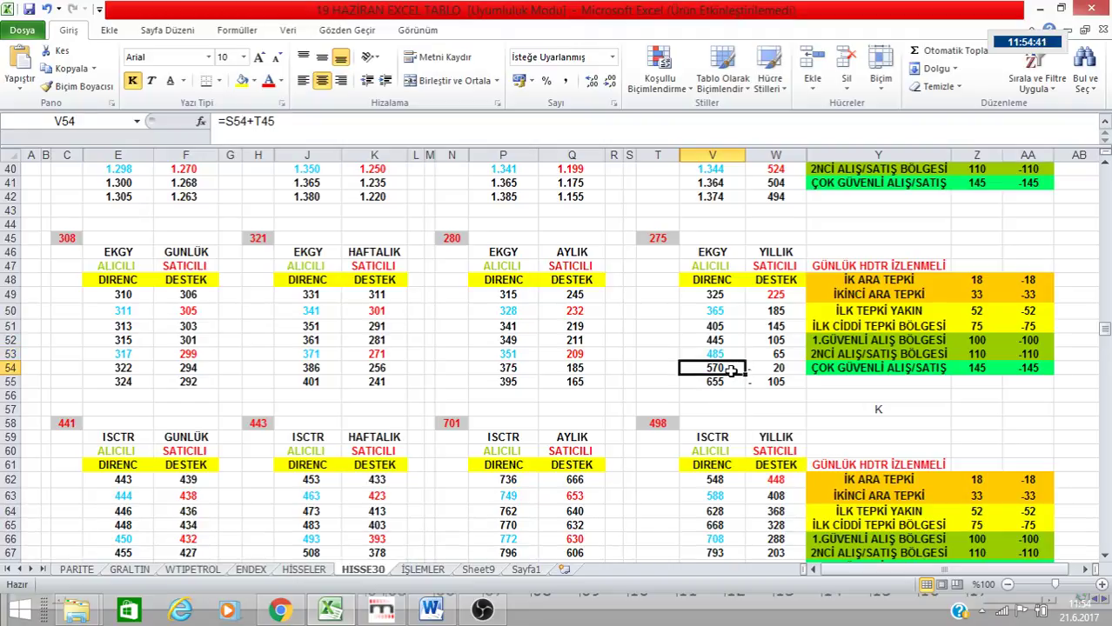
{"action": "left_click", "coordinate": [727, 385]}
{"action": "key", "text": "Up"}
{"action": "left_click", "coordinate": [534, 318]}
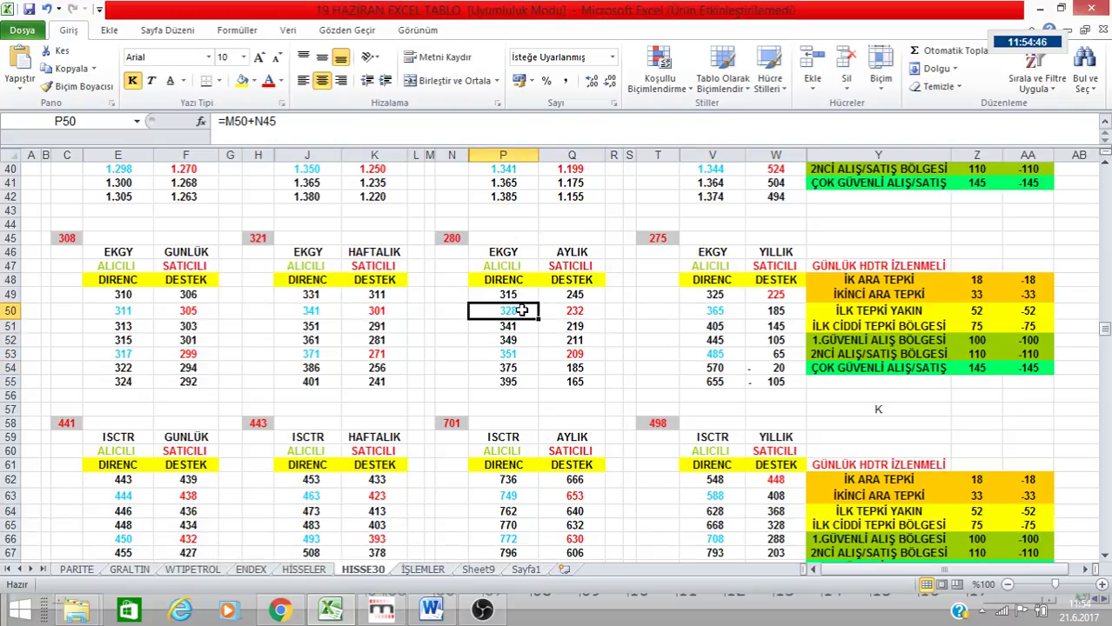
Switch to Matriks, set PKART's chart to the weekly (Haftalık) period and examine the 2017 bars up close
{"action": "left_click", "coordinate": [380, 609]}
{"action": "left_click", "coordinate": [165, 50]}
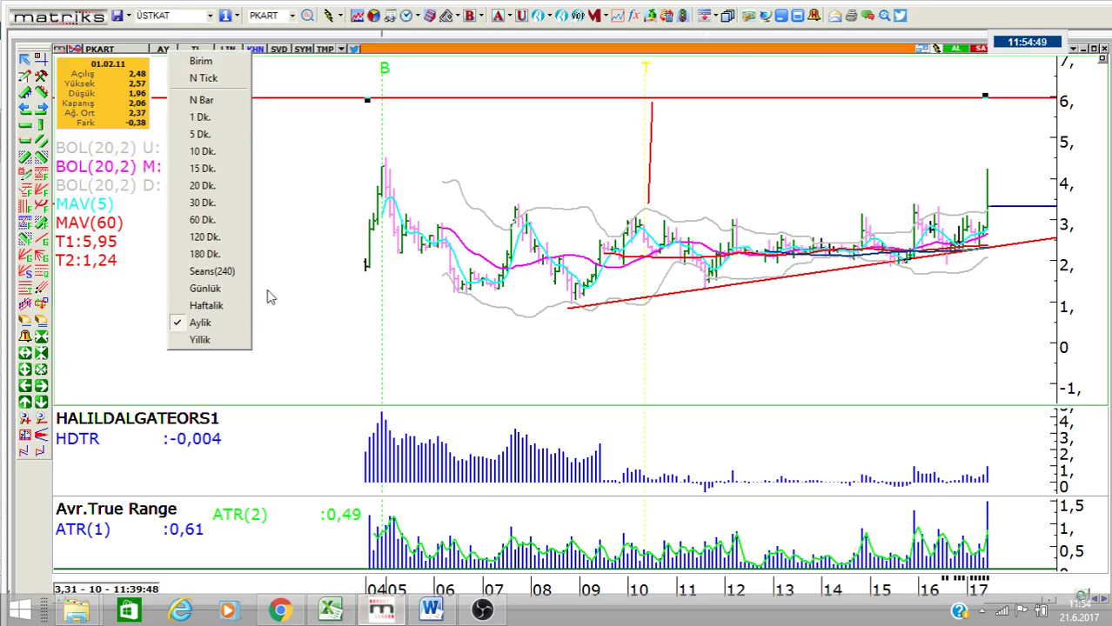
{"action": "left_click", "coordinate": [224, 306]}
{"action": "scroll", "coordinate": [917, 219], "scroll_direction": "up", "scroll_amount": 3}
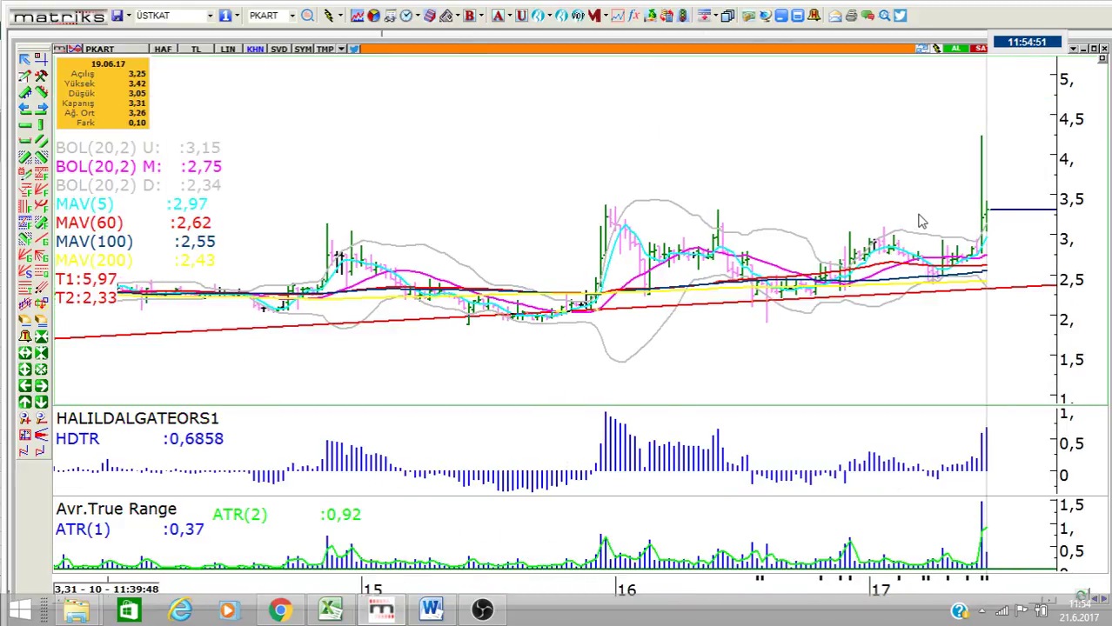
{"action": "scroll", "coordinate": [972, 209], "scroll_direction": "up", "scroll_amount": 4}
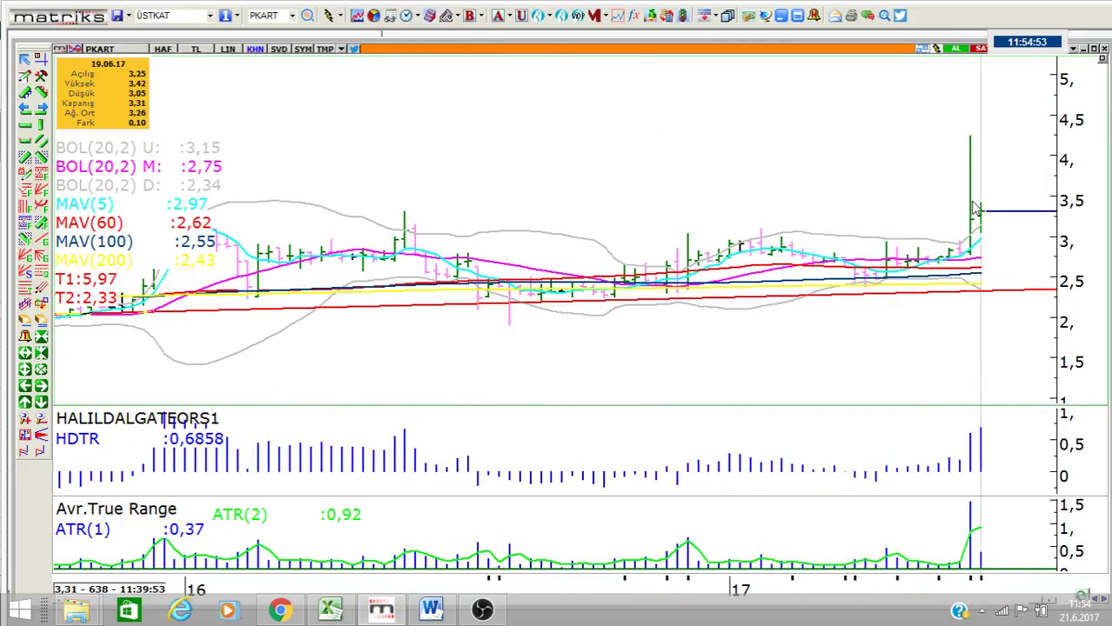
{"action": "scroll", "coordinate": [975, 209], "scroll_direction": "up", "scroll_amount": 2}
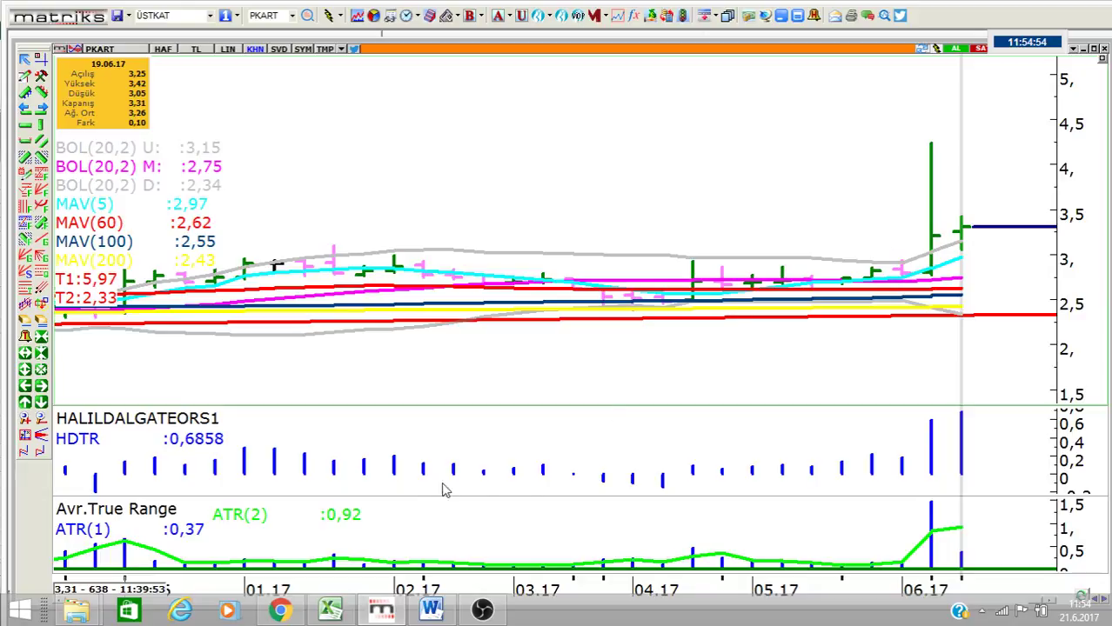
Go back to Excel and check the monthly resistance in P53 and the weekly resistances in J49 and J50
{"action": "left_click", "coordinate": [329, 610]}
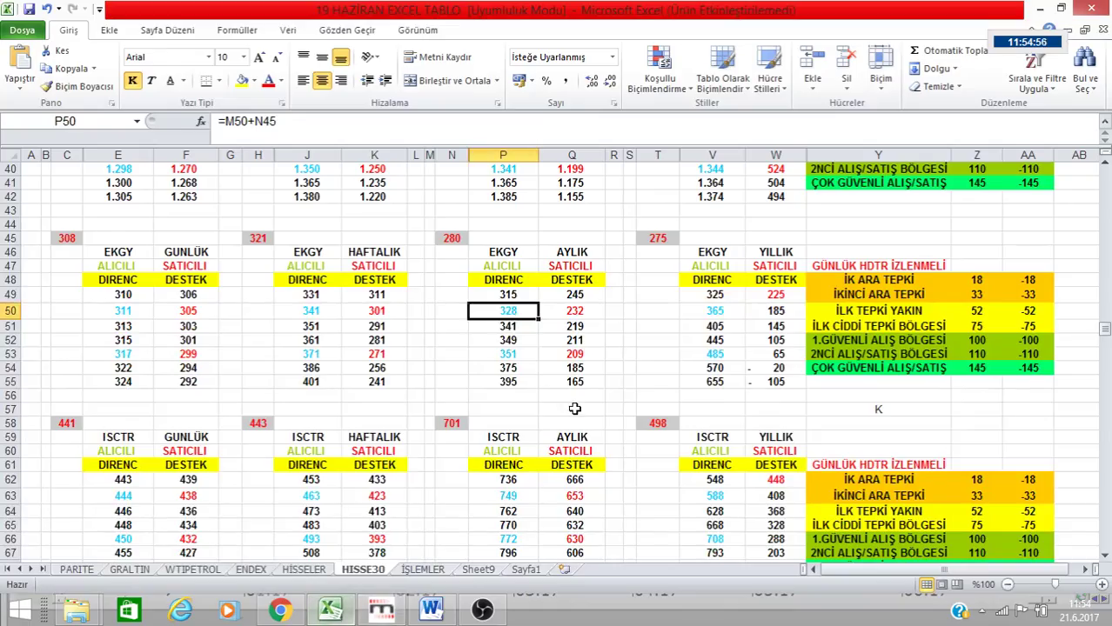
{"action": "left_click", "coordinate": [519, 353]}
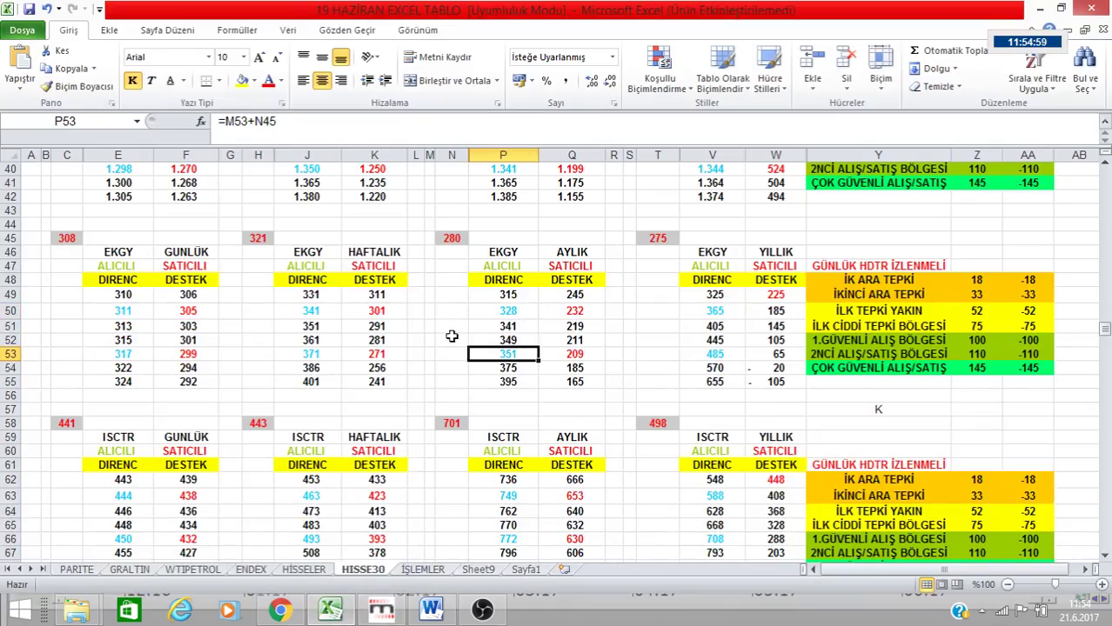
{"action": "left_click", "coordinate": [325, 295]}
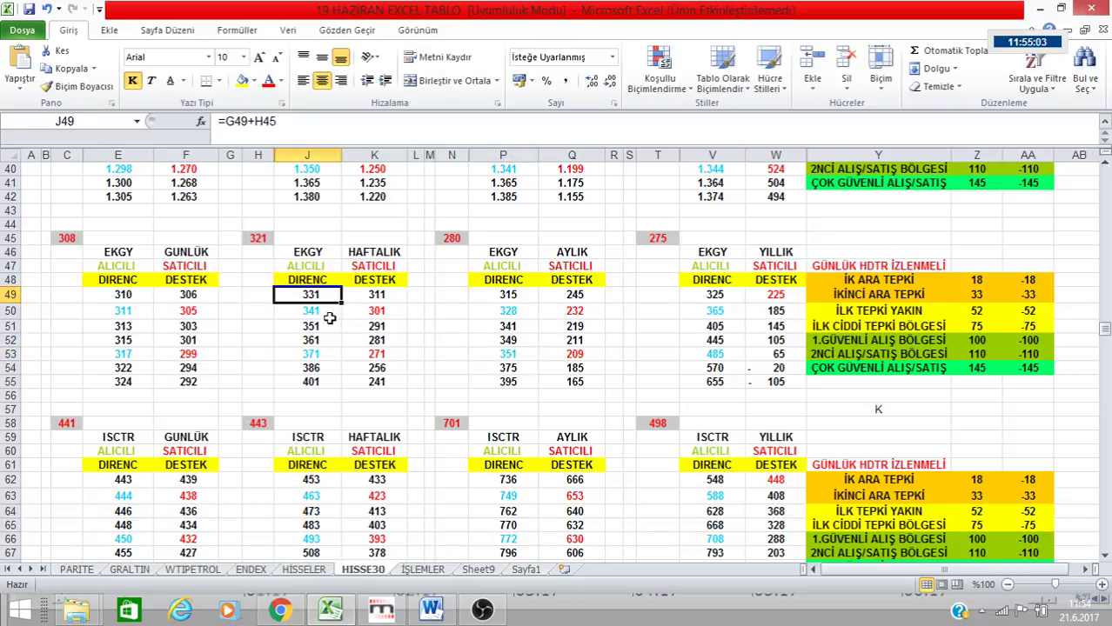
{"action": "left_click", "coordinate": [333, 309]}
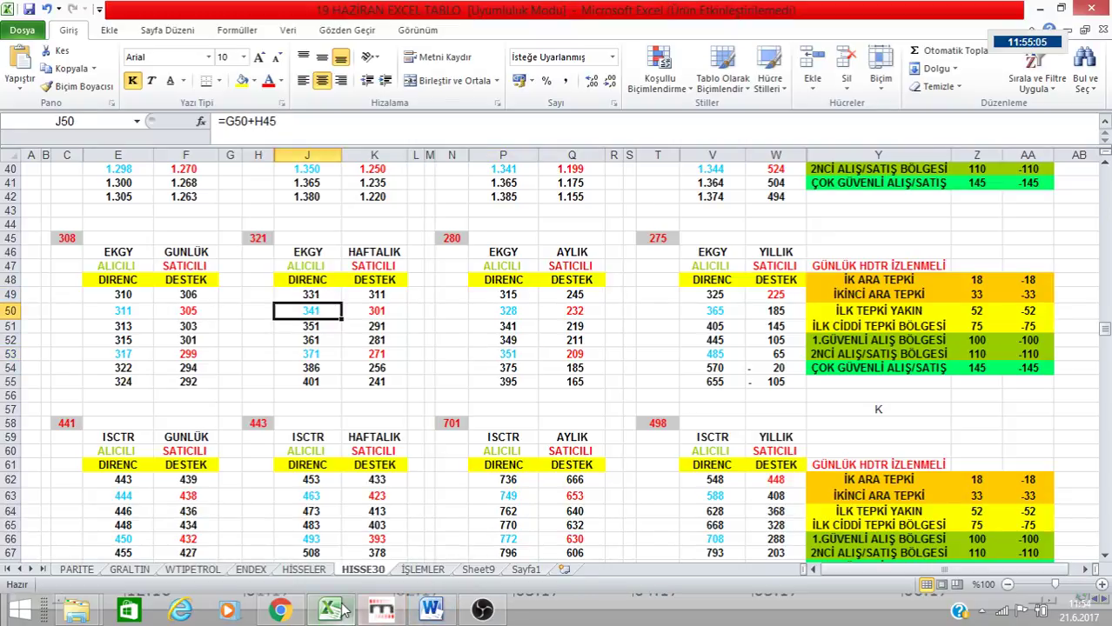
Compare PKART's weekly chart in Matriks with the weekly resistances in J50 and J49 in Excel
{"action": "mouse_move", "coordinate": [345, 608]}
{"action": "left_click", "coordinate": [380, 609]}
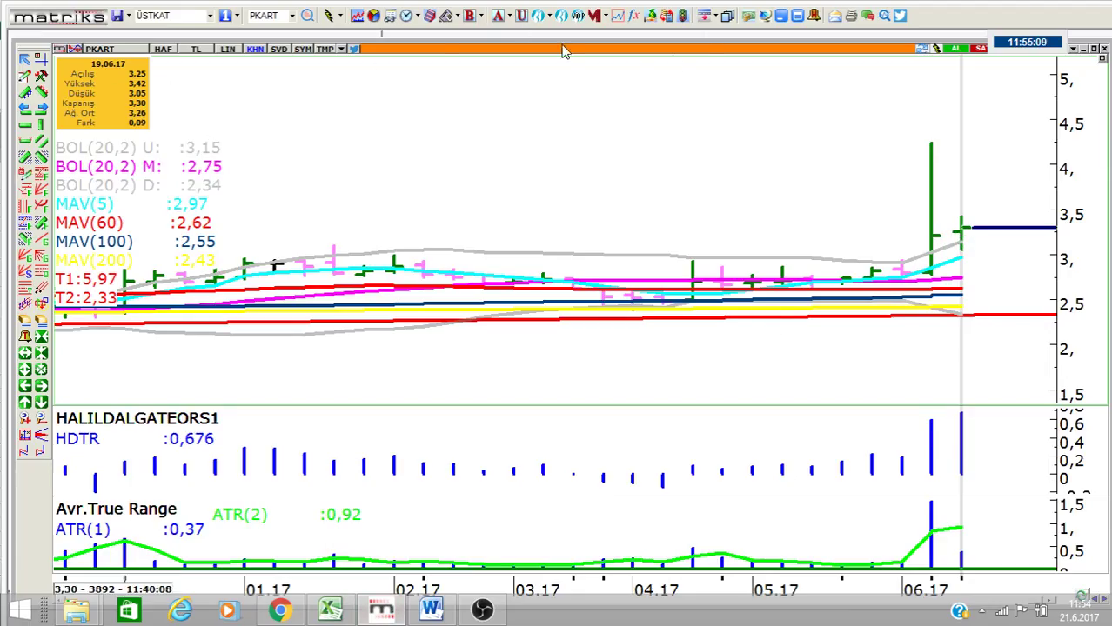
{"action": "key", "text": "alt+Tab"}
{"action": "left_click", "coordinate": [300, 312]}
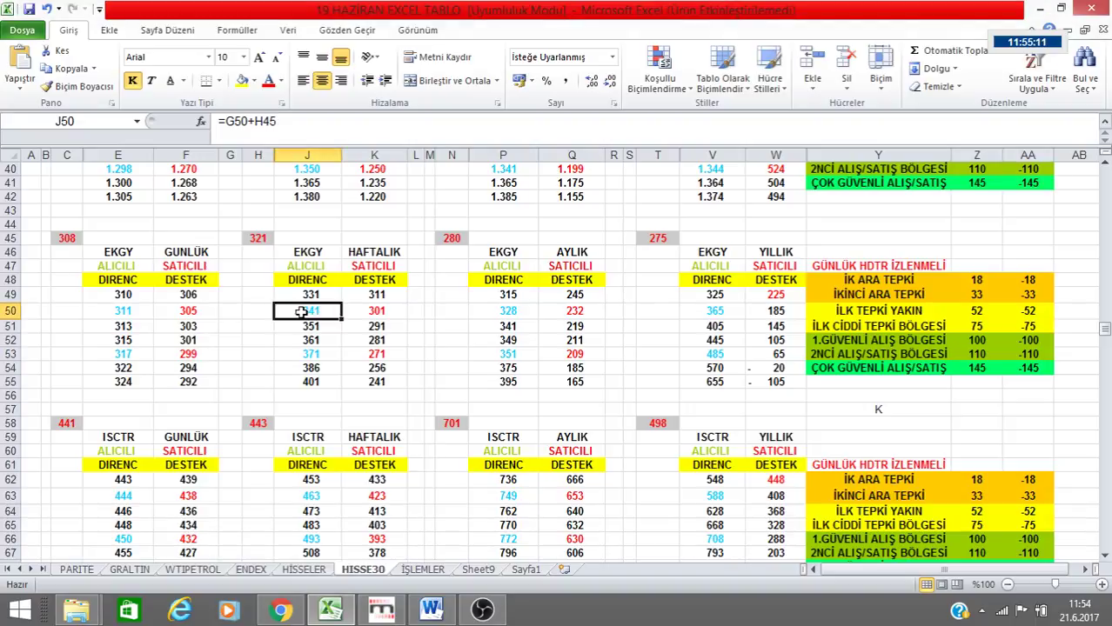
{"action": "left_click", "coordinate": [312, 294]}
Return to Matriks and view PKART on the daily (Günlük) period, examining the June 2017 price spike
{"action": "left_click", "coordinate": [380, 609]}
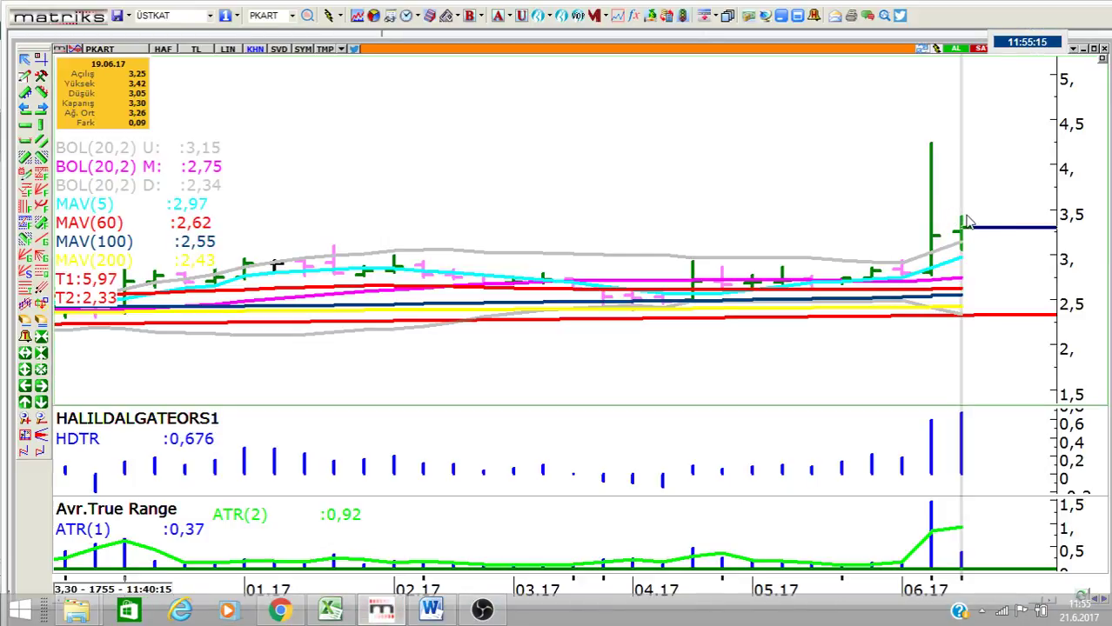
{"action": "left_click", "coordinate": [162, 52]}
{"action": "left_click", "coordinate": [200, 287]}
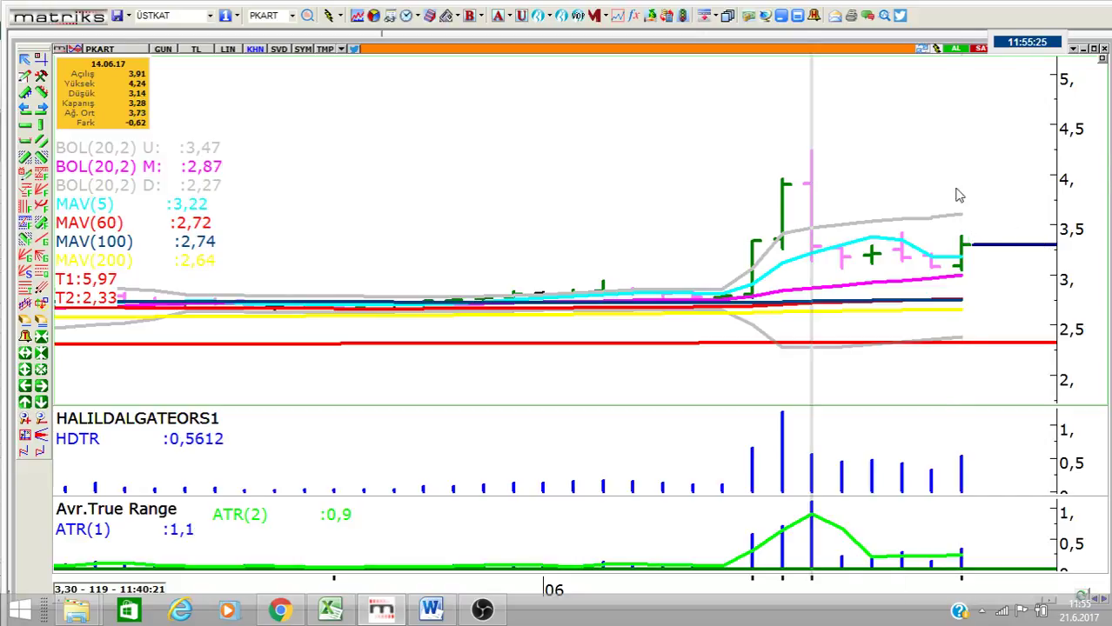
In Excel, examine the weekly resistances in J50, J53 and J49 alongside the daily resistances in E50 and E55
{"action": "left_click", "coordinate": [788, 17]}
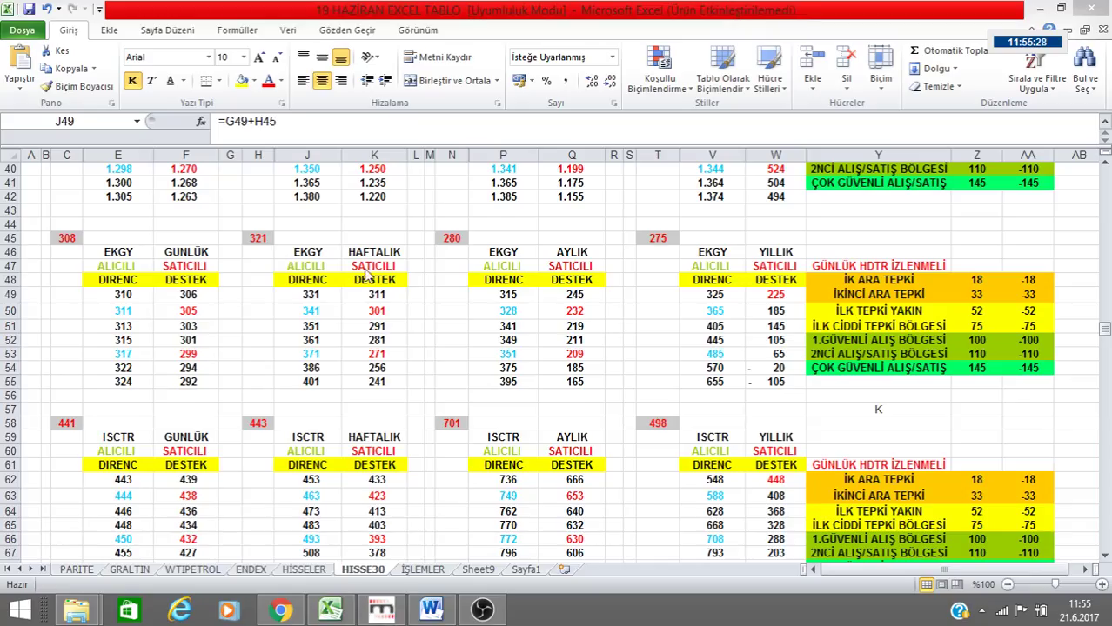
{"action": "left_click", "coordinate": [320, 311]}
{"action": "left_click", "coordinate": [322, 351]}
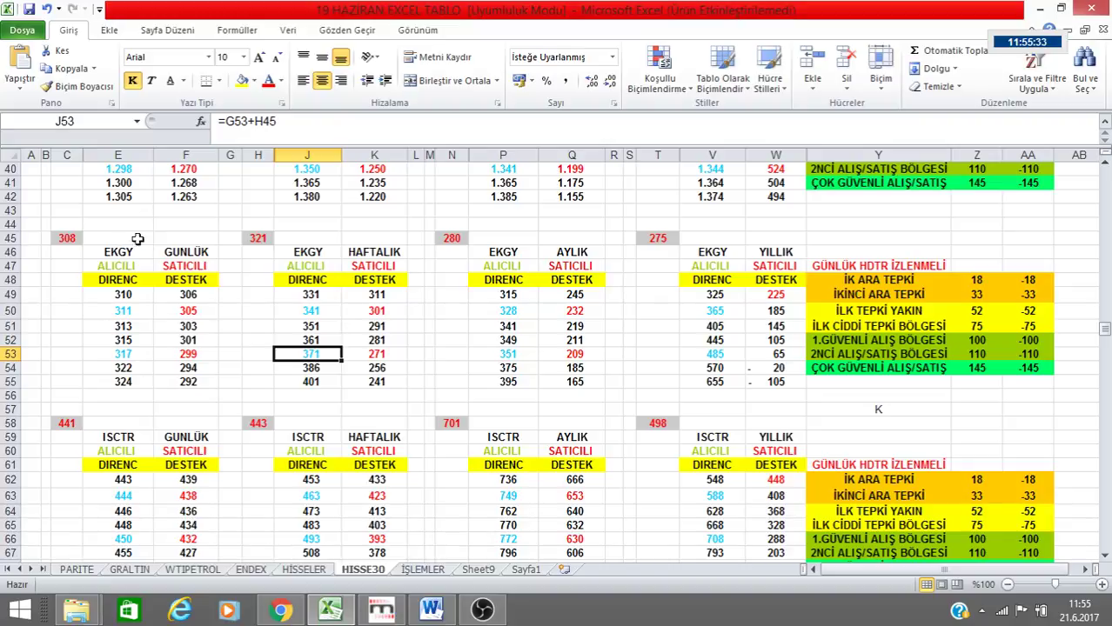
{"action": "left_click", "coordinate": [146, 309]}
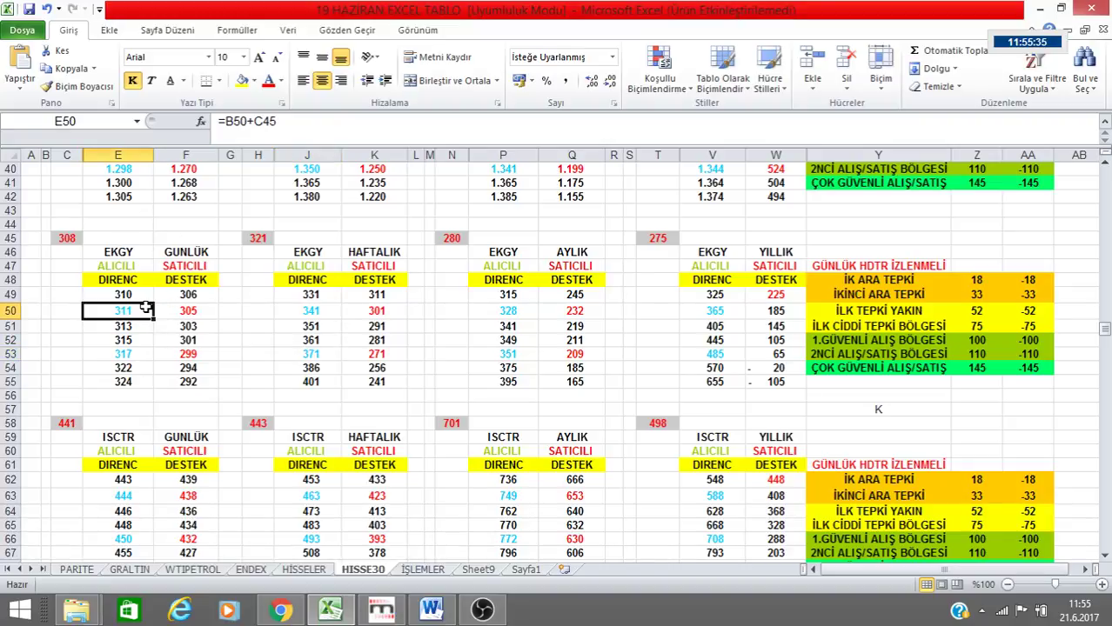
{"action": "left_click", "coordinate": [144, 382]}
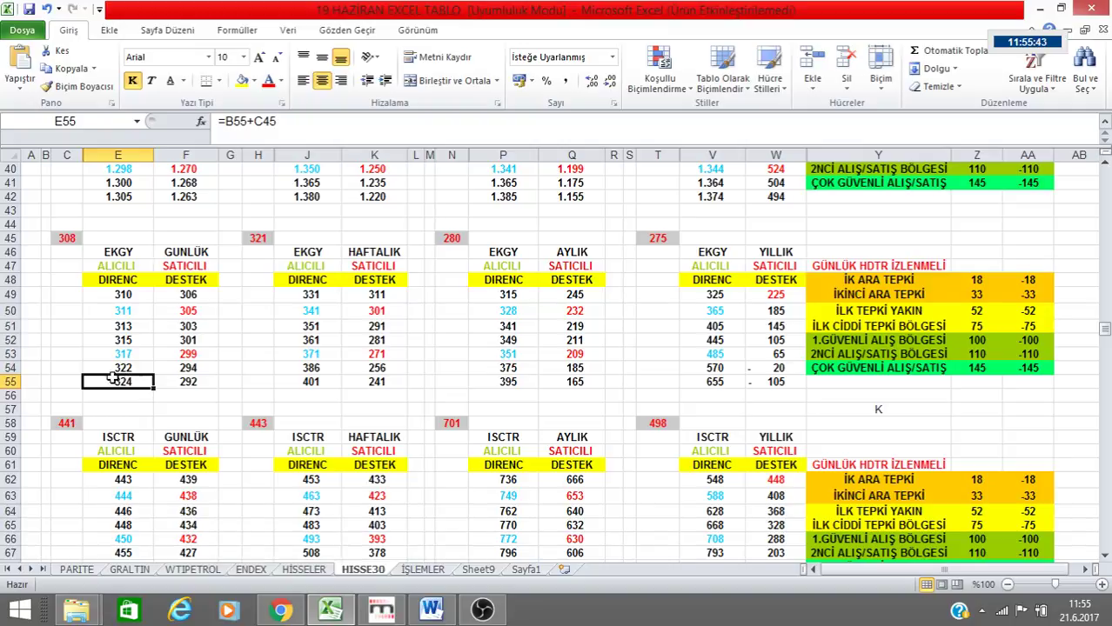
{"action": "left_click", "coordinate": [311, 295]}
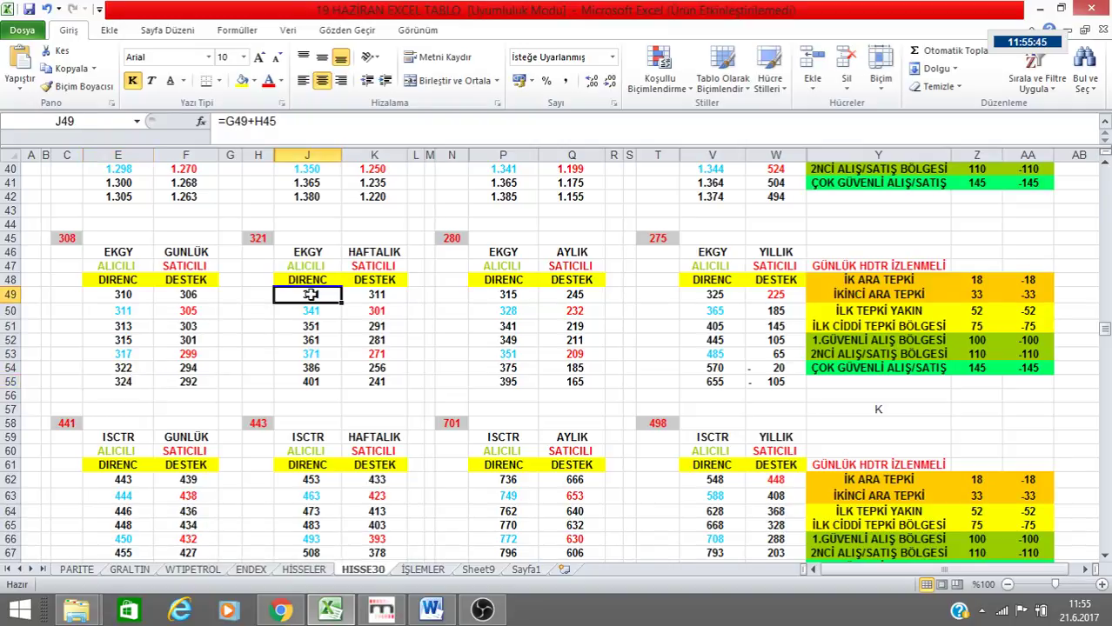
Switch to Matriks and inspect PKART's daily bars across May and June 2017
{"action": "left_click", "coordinate": [381, 609]}
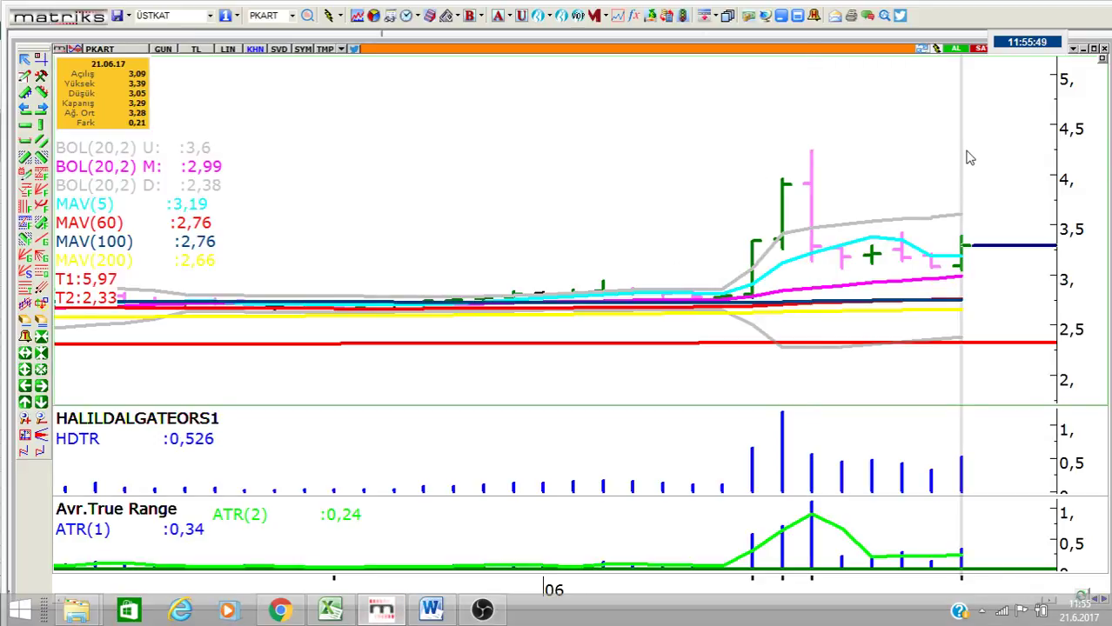
{"action": "scroll", "coordinate": [967, 157], "scroll_direction": "down", "scroll_amount": 2}
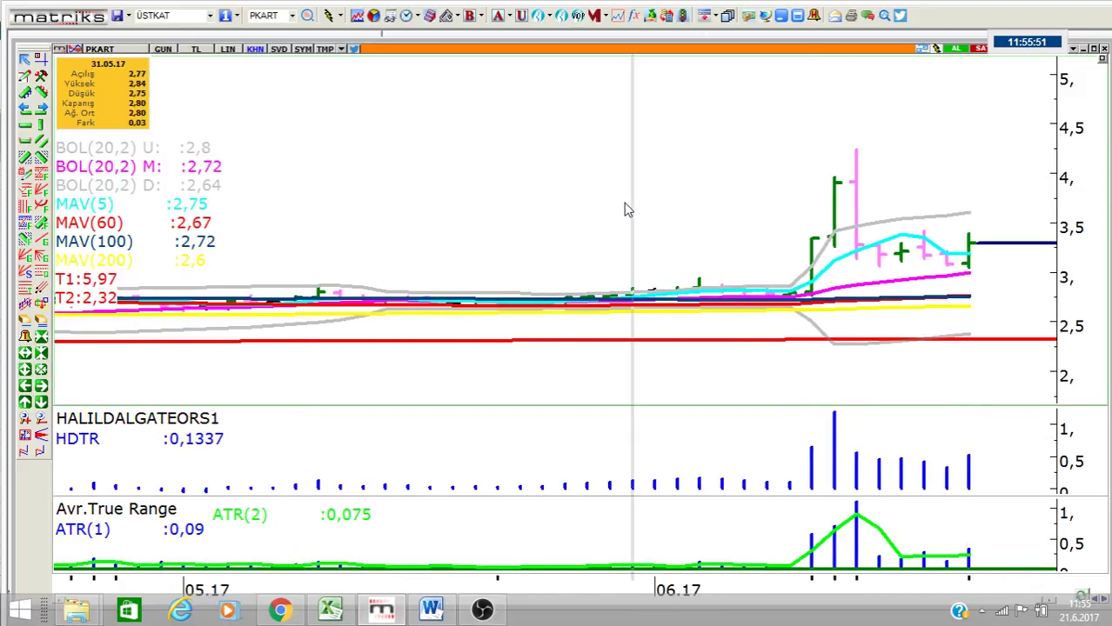
Switch to Chrome and open the bookmarked YouTube channel listed right after Google Çeviri
{"action": "left_click", "coordinate": [329, 610]}
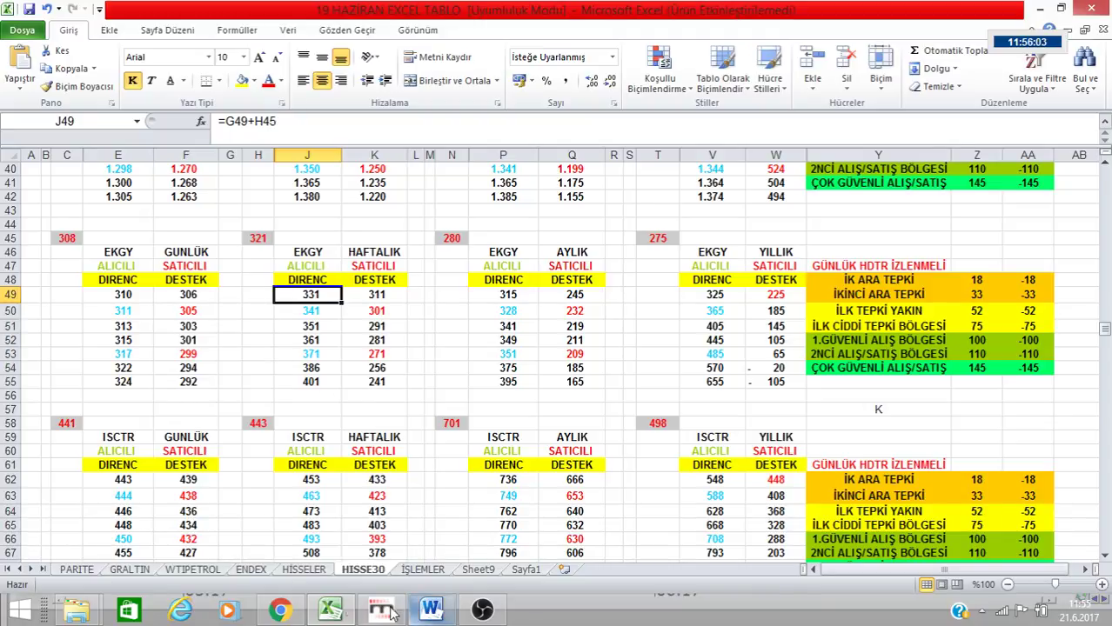
{"action": "left_click", "coordinate": [287, 609]}
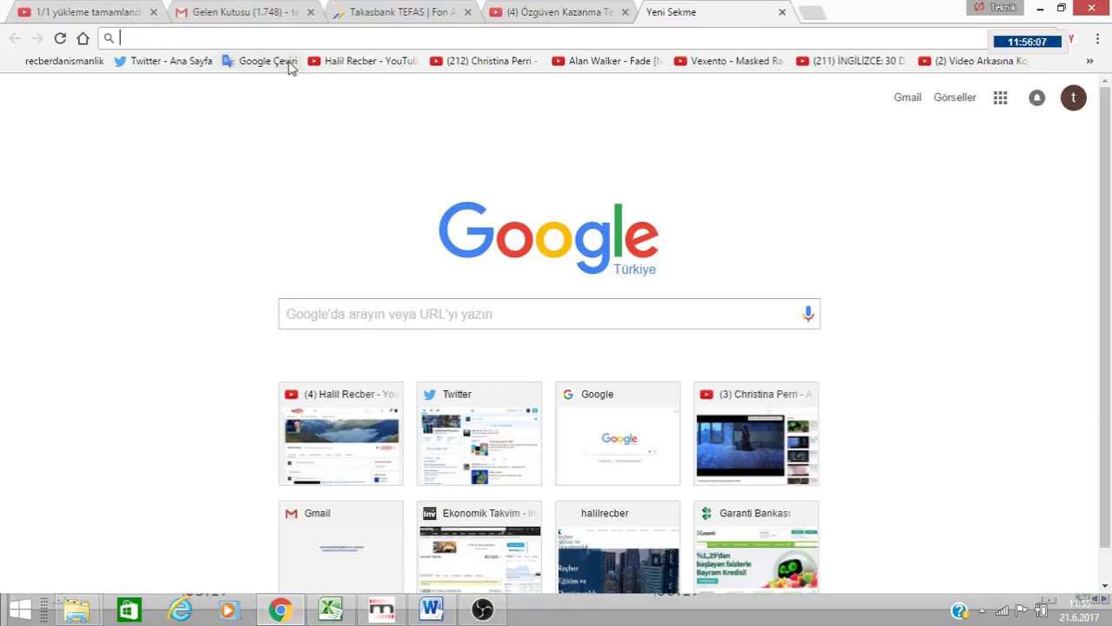
{"action": "left_click", "coordinate": [376, 63]}
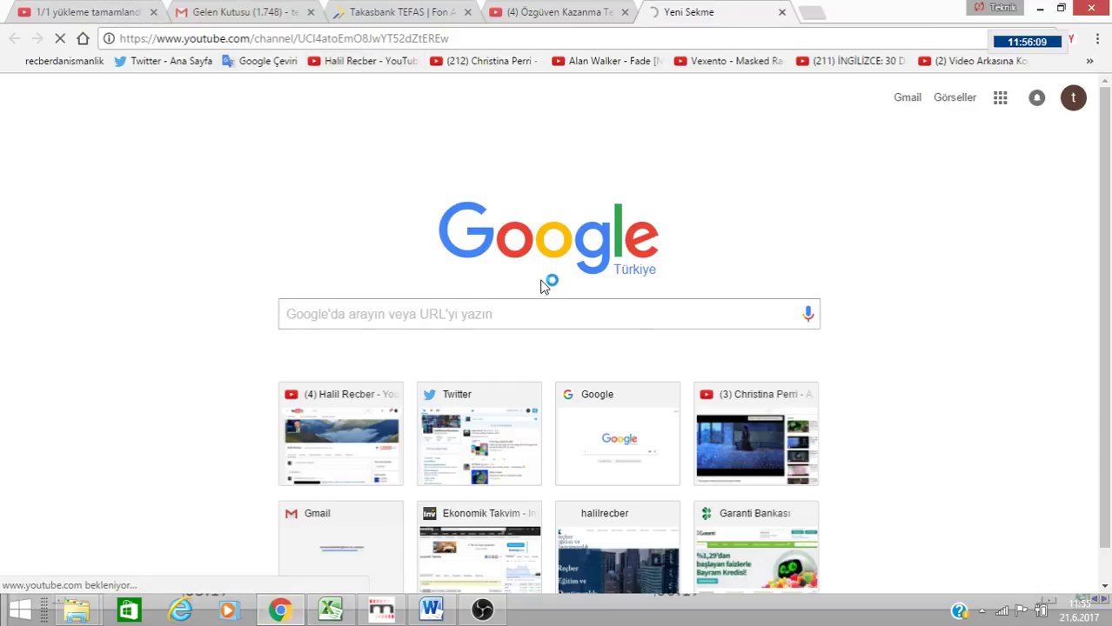